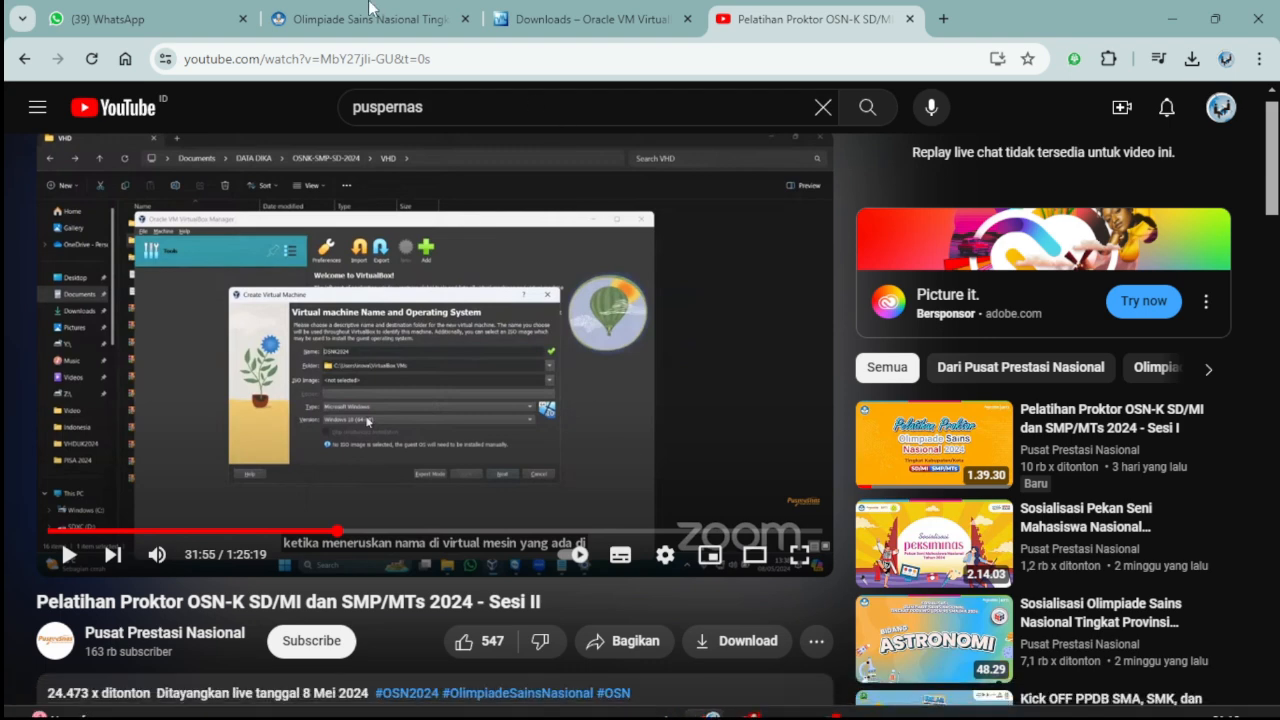
Switch from the YouTube proctor video to the Olimpiade Sains Nasional portal tab.
left_click(370, 15)
Expand the PREREQUISITES folder in Download Berkas to list its four zip files.
scroll(715, 423, "down", 1)
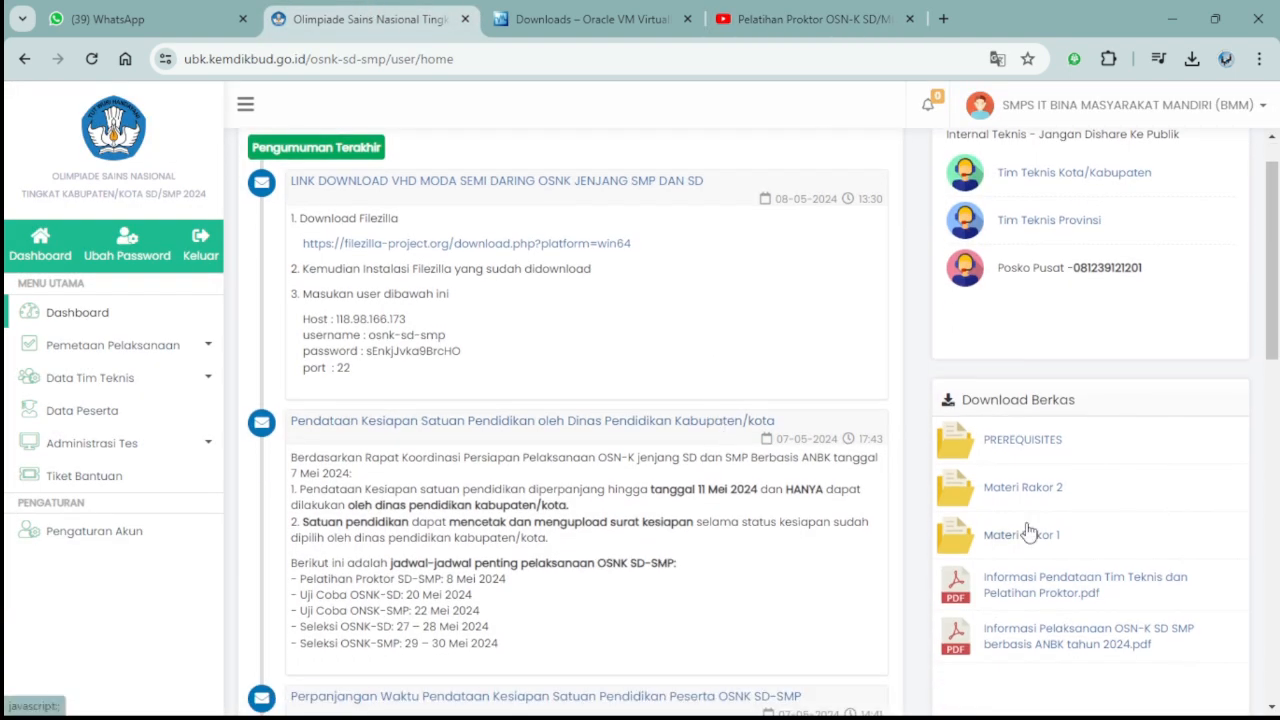
left_click(1026, 446)
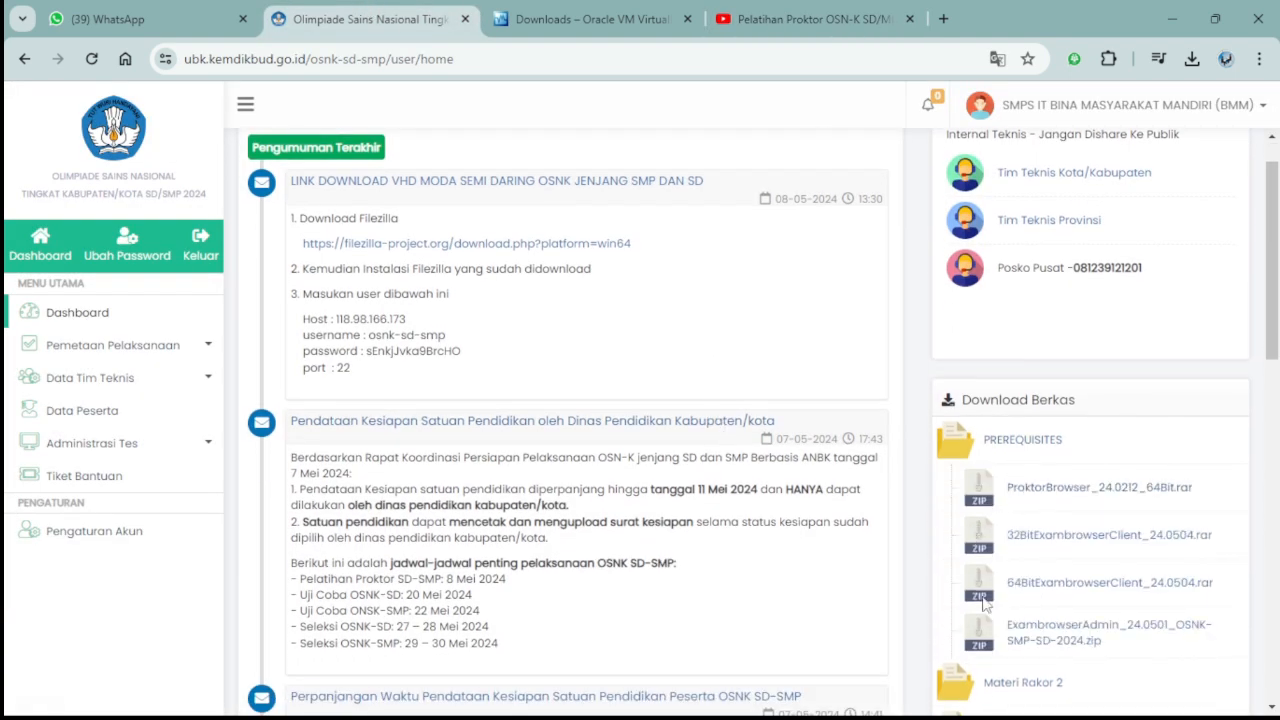
scroll(985, 603, "down", 1)
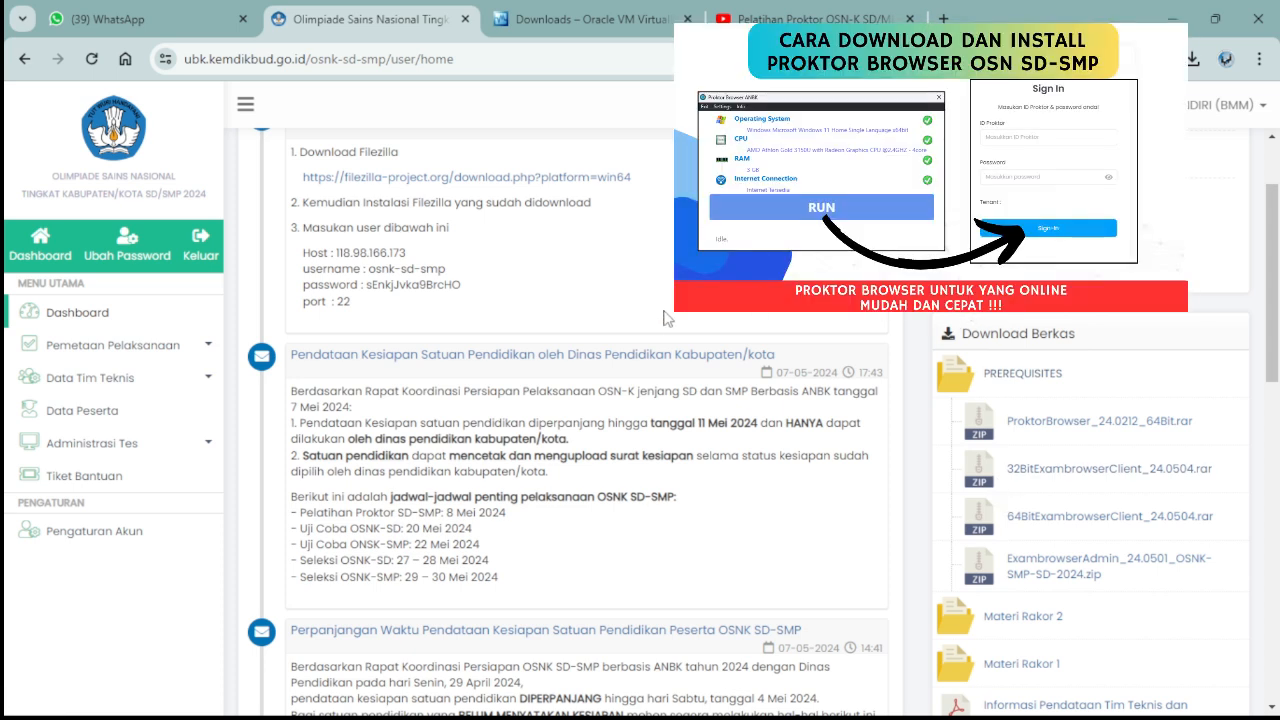
scroll(668, 318, "up", 2)
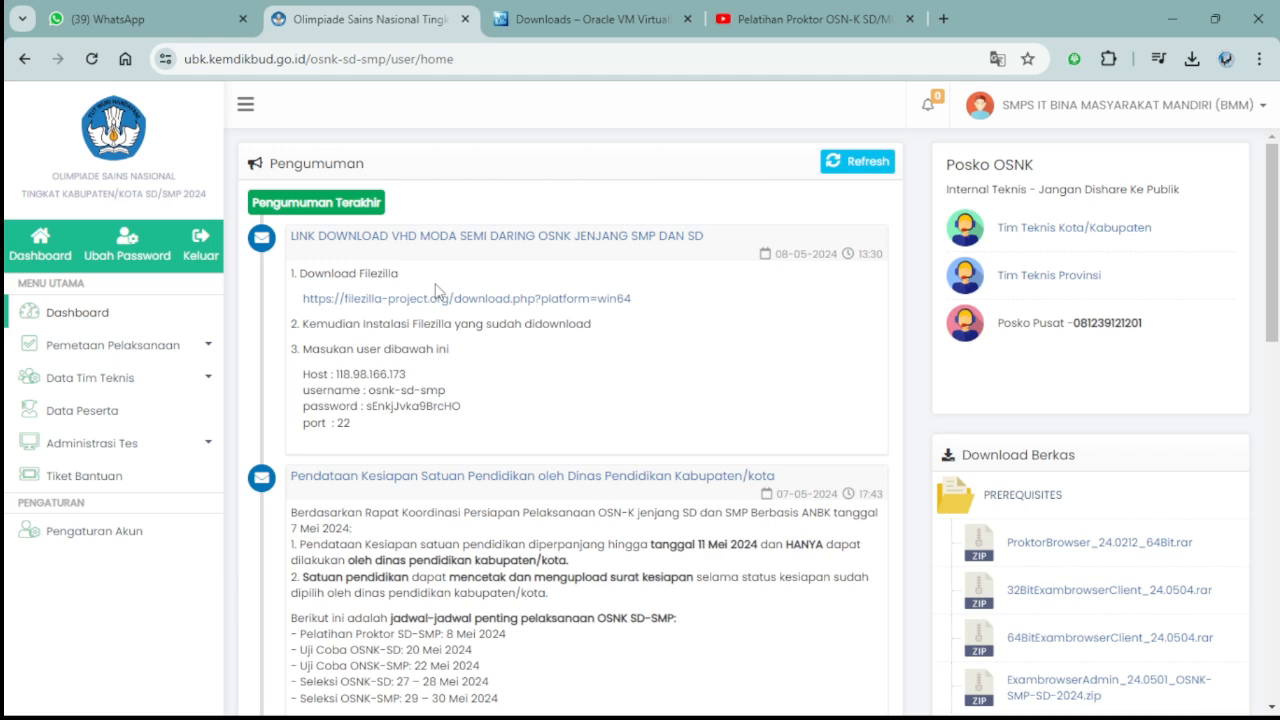
left_click(556, 23)
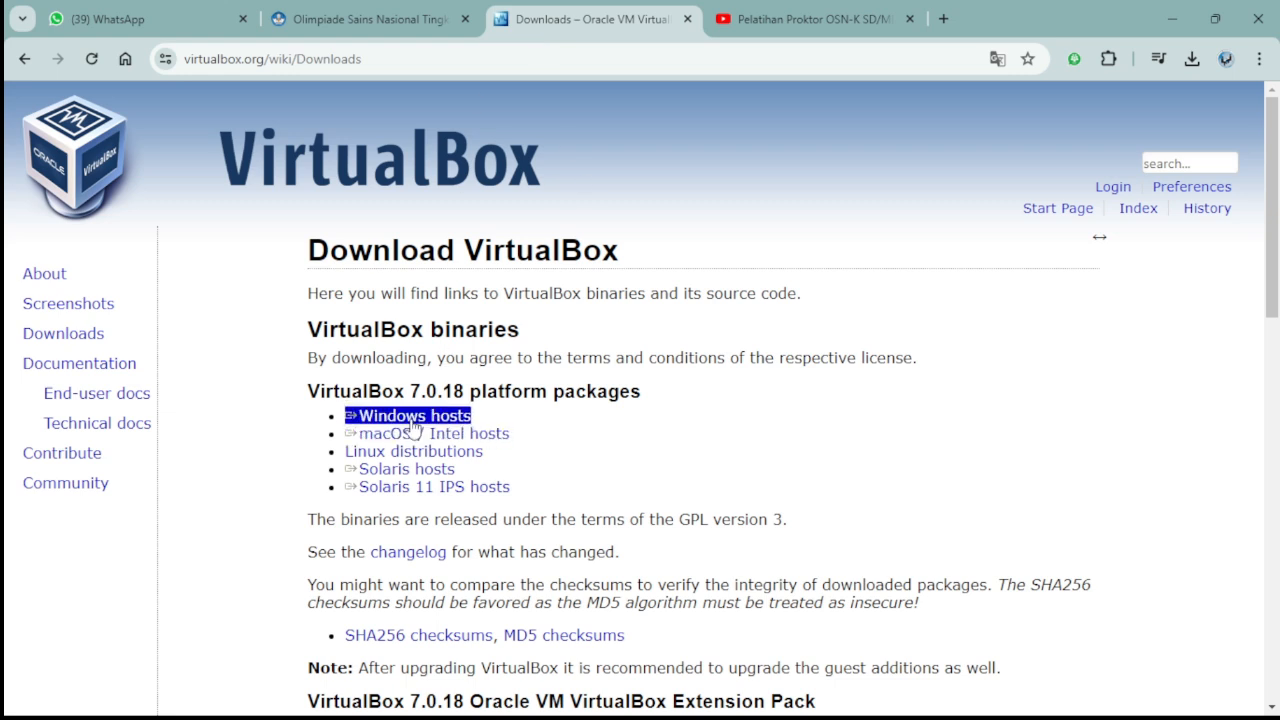
left_click(528, 341)
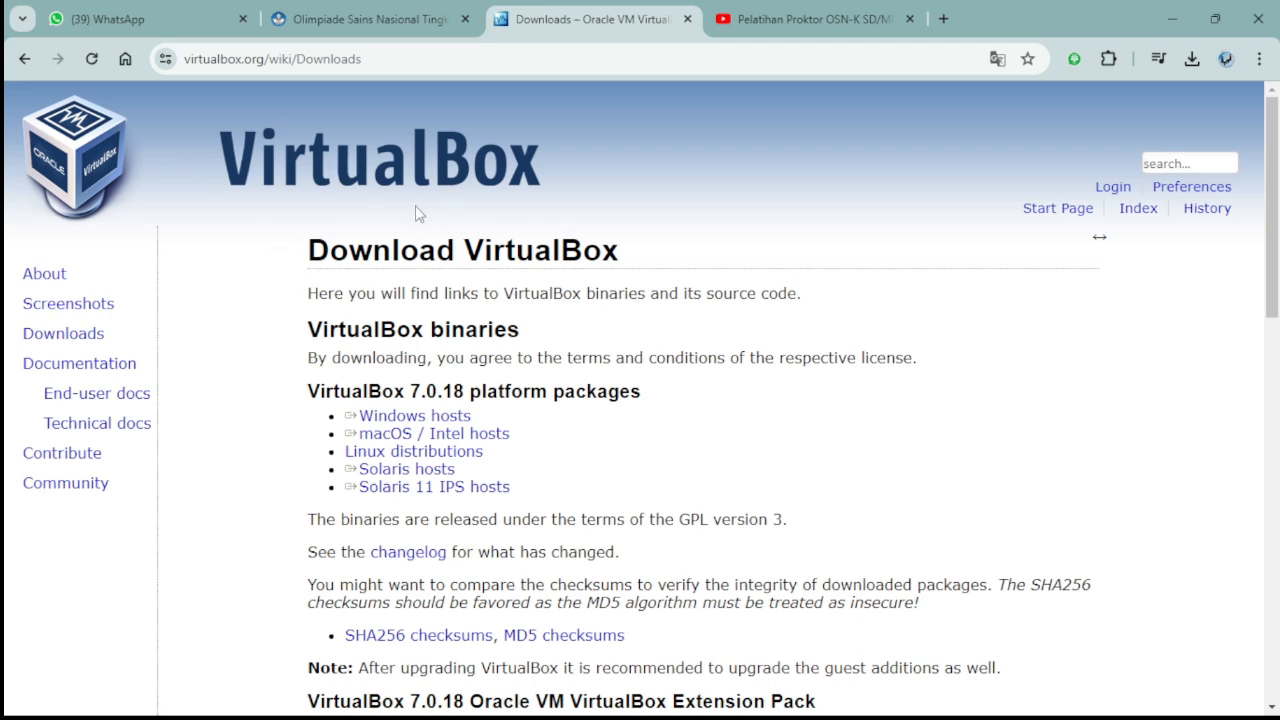
left_click(372, 18)
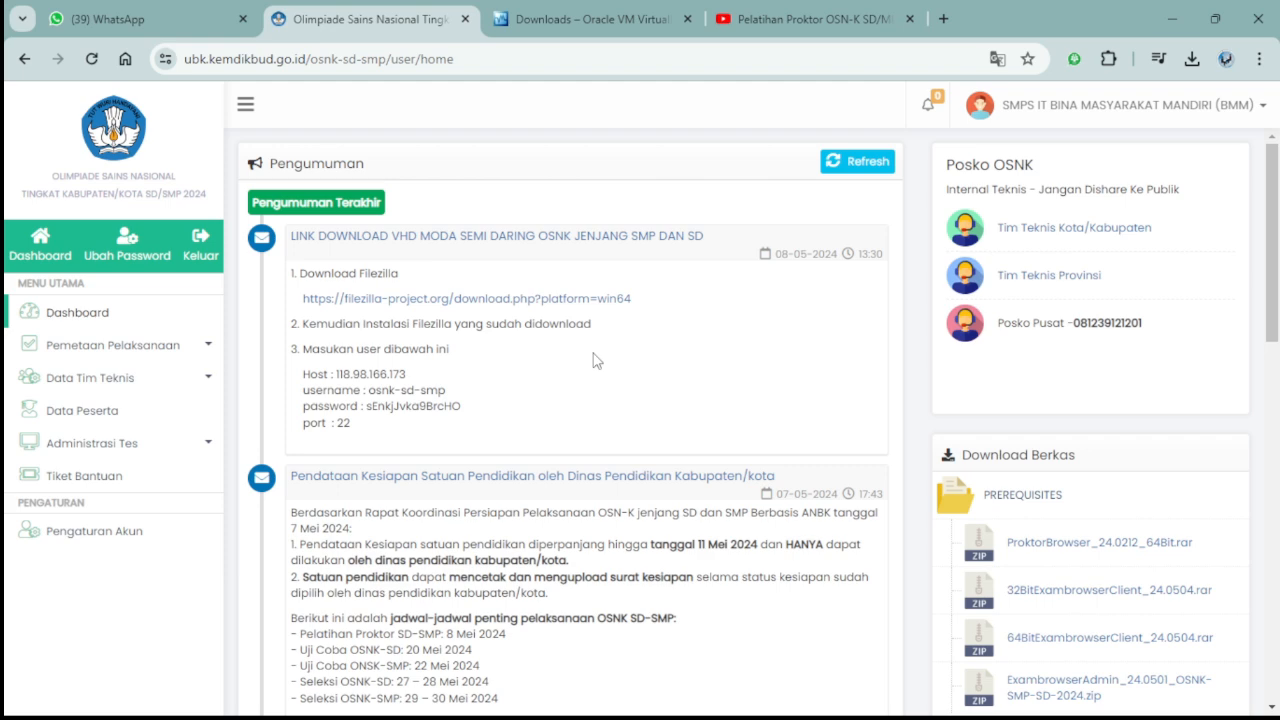
scroll(662, 446, "down", 2)
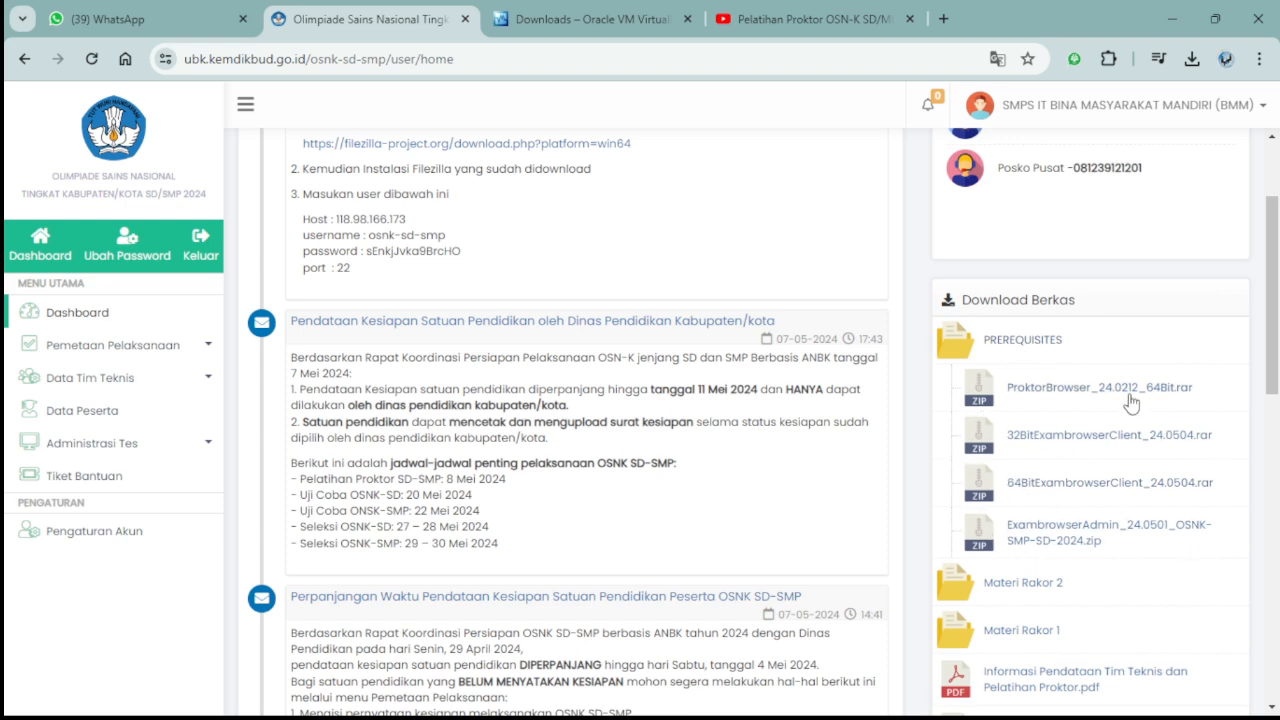
scroll(705, 365, "up", 2)
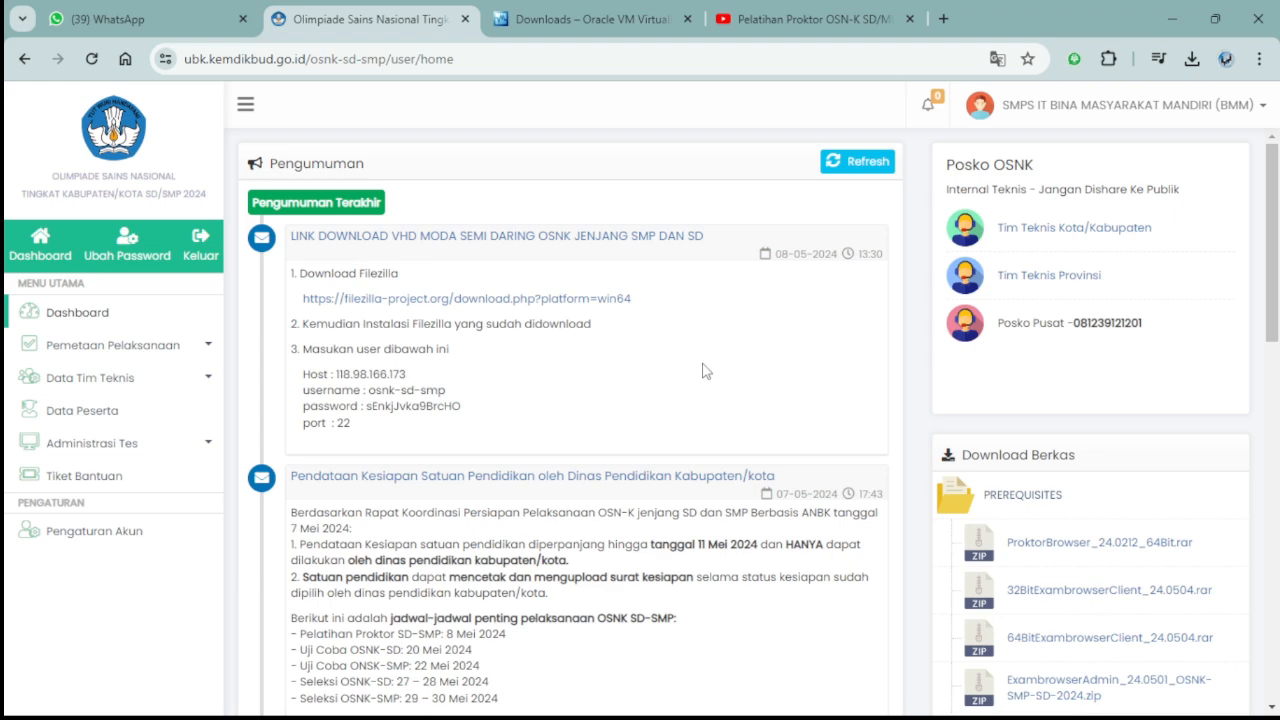
Return to the 'Pelatihan Proktor OSN-K' YouTube video and resume watching.
left_click(815, 18)
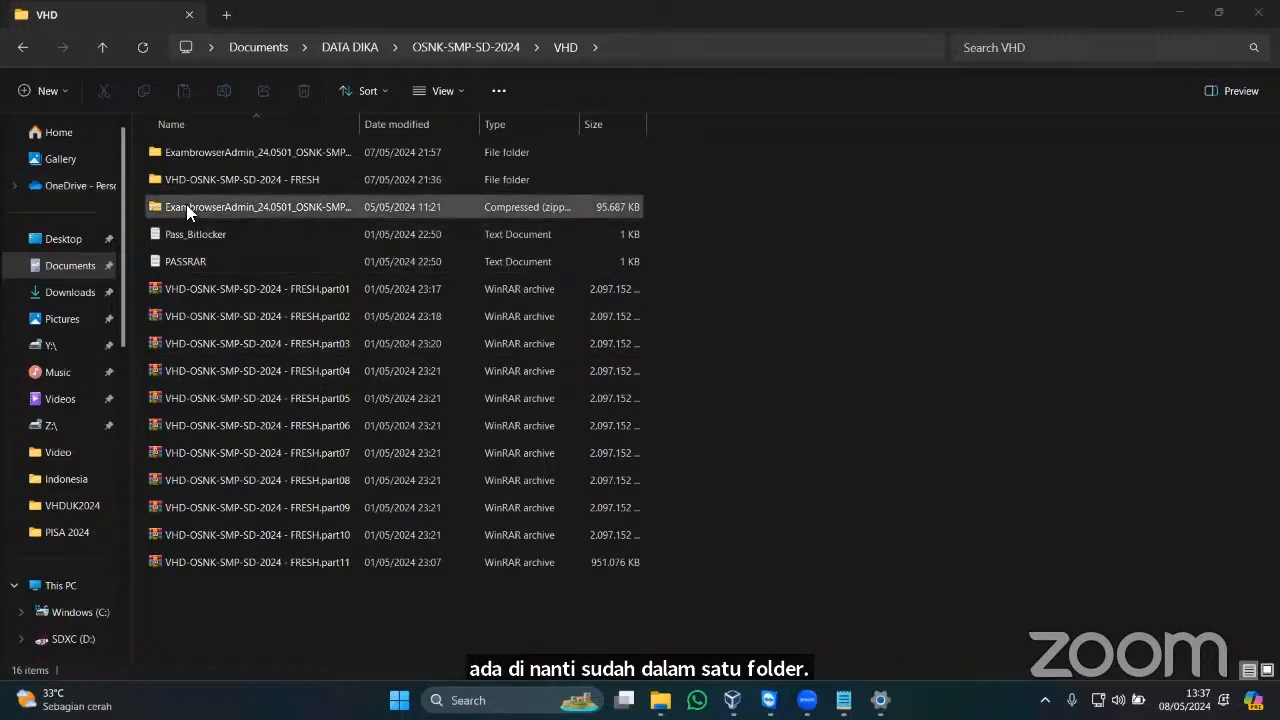
Check the VHD-OSNK-SMP-SD-2024 - FRESH folder's contents, then bring VirtualBox Manager forward.
left_click(266, 182)
key("Return")
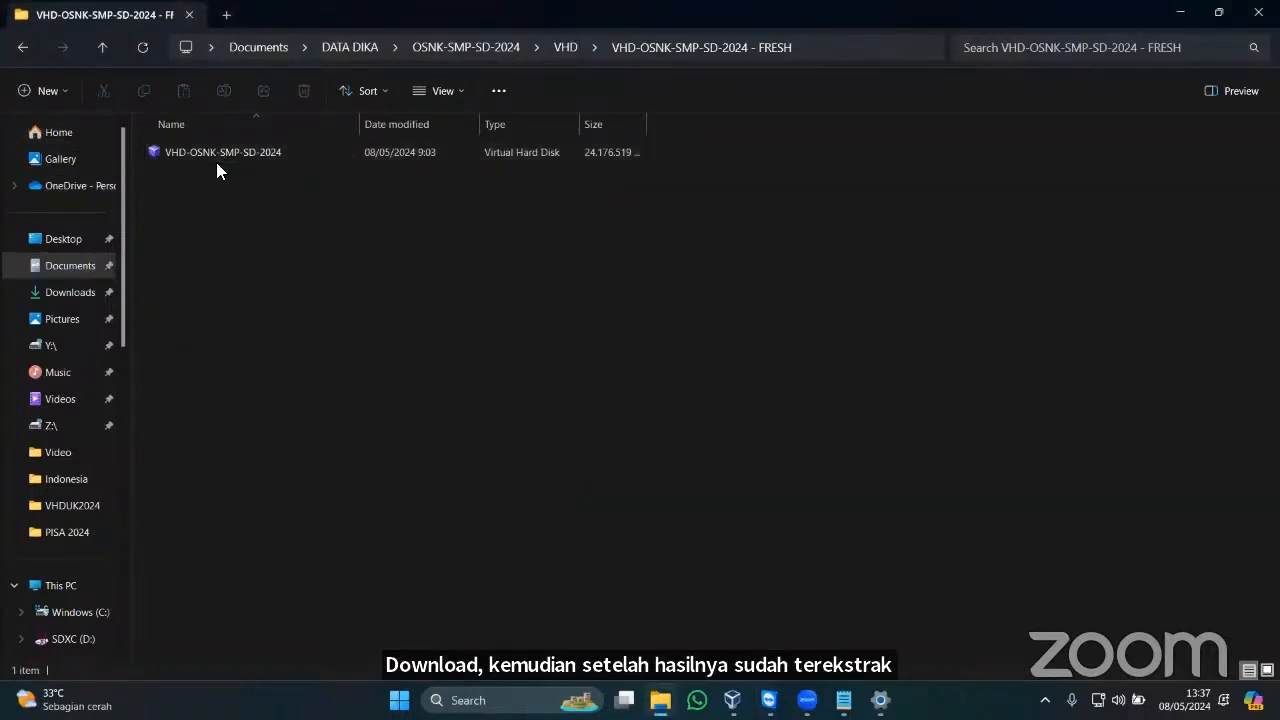
left_click(14, 50)
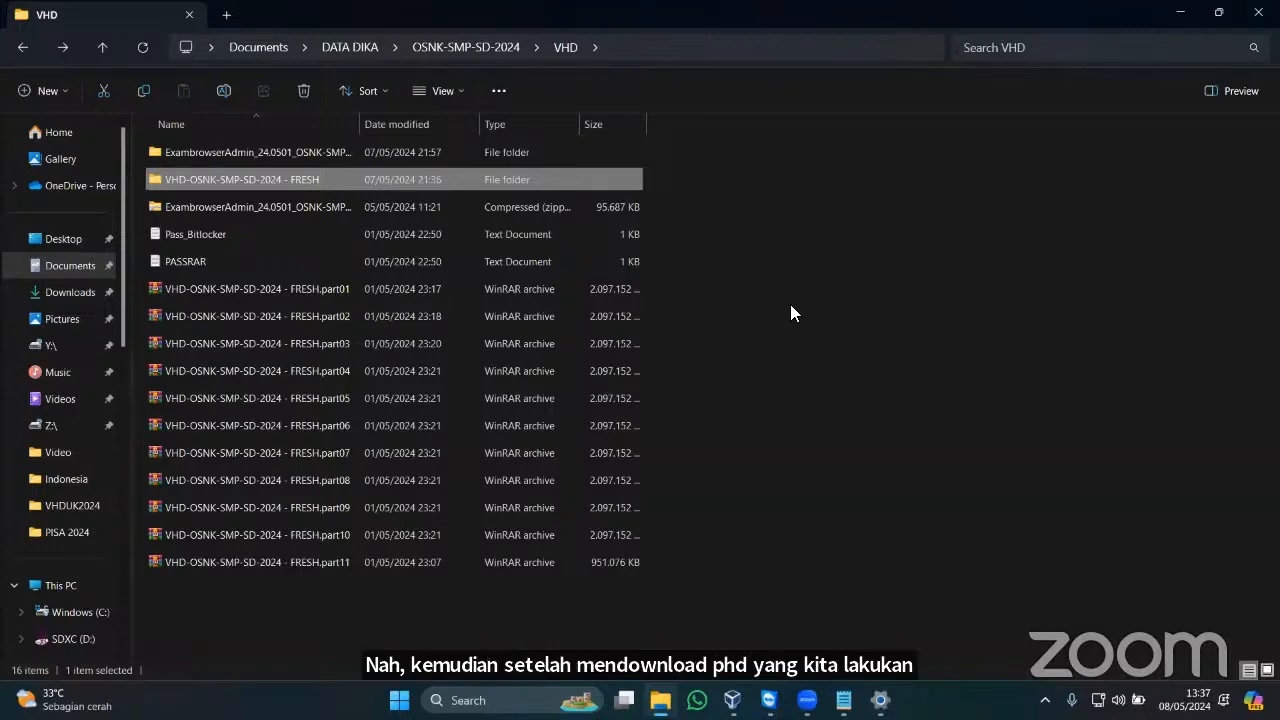
left_click(733, 700)
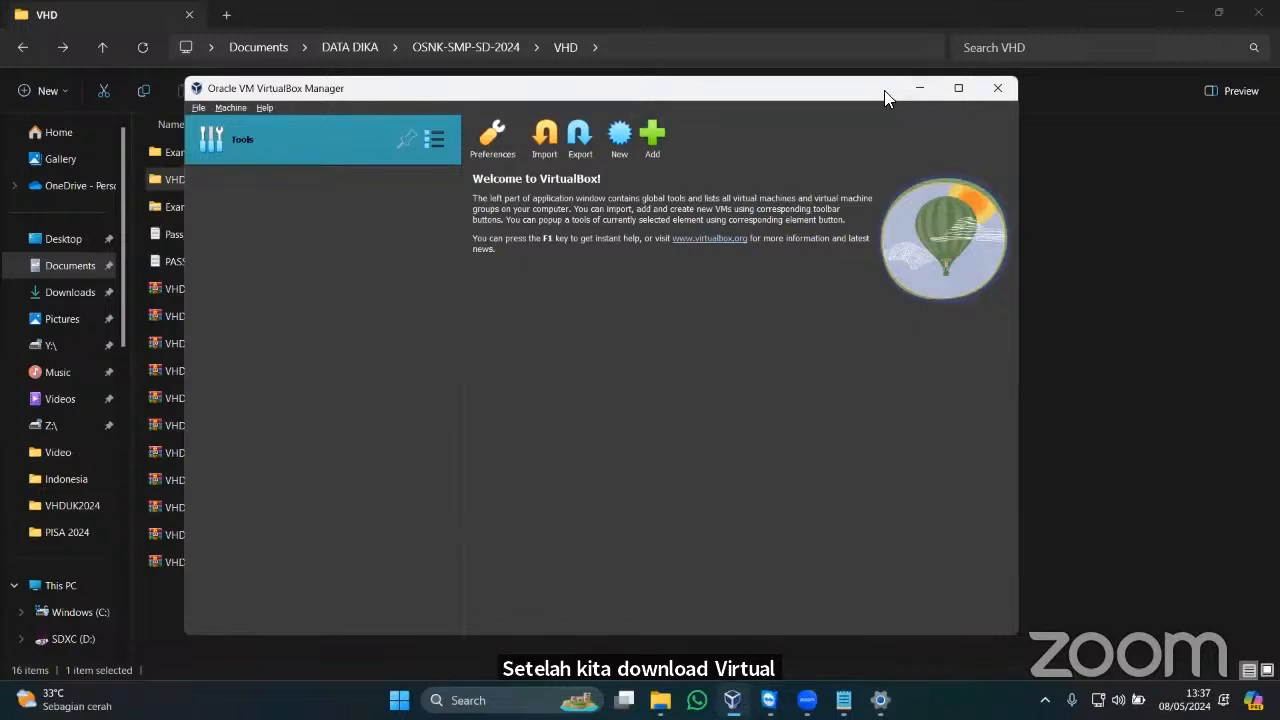
Move the Manager window aside and start a new virtual machine named OSNK2024.
left_click_drag(760, 80, 734, 134)
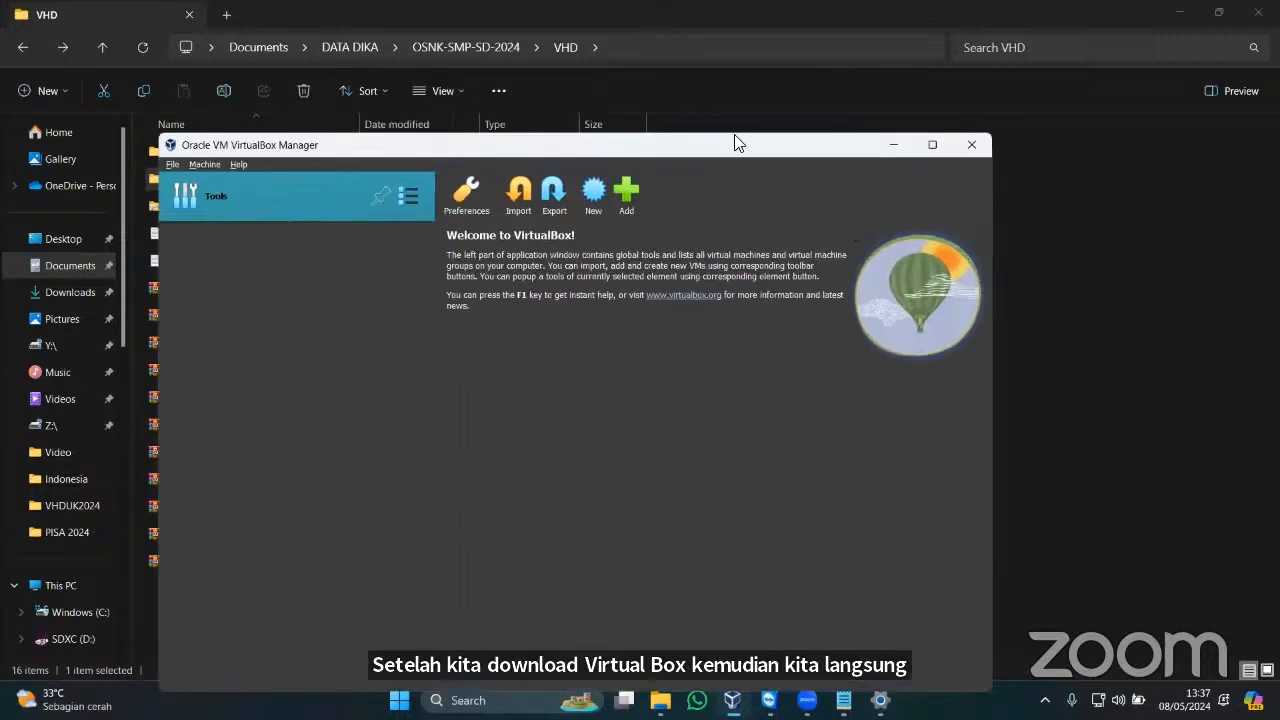
left_click(595, 194)
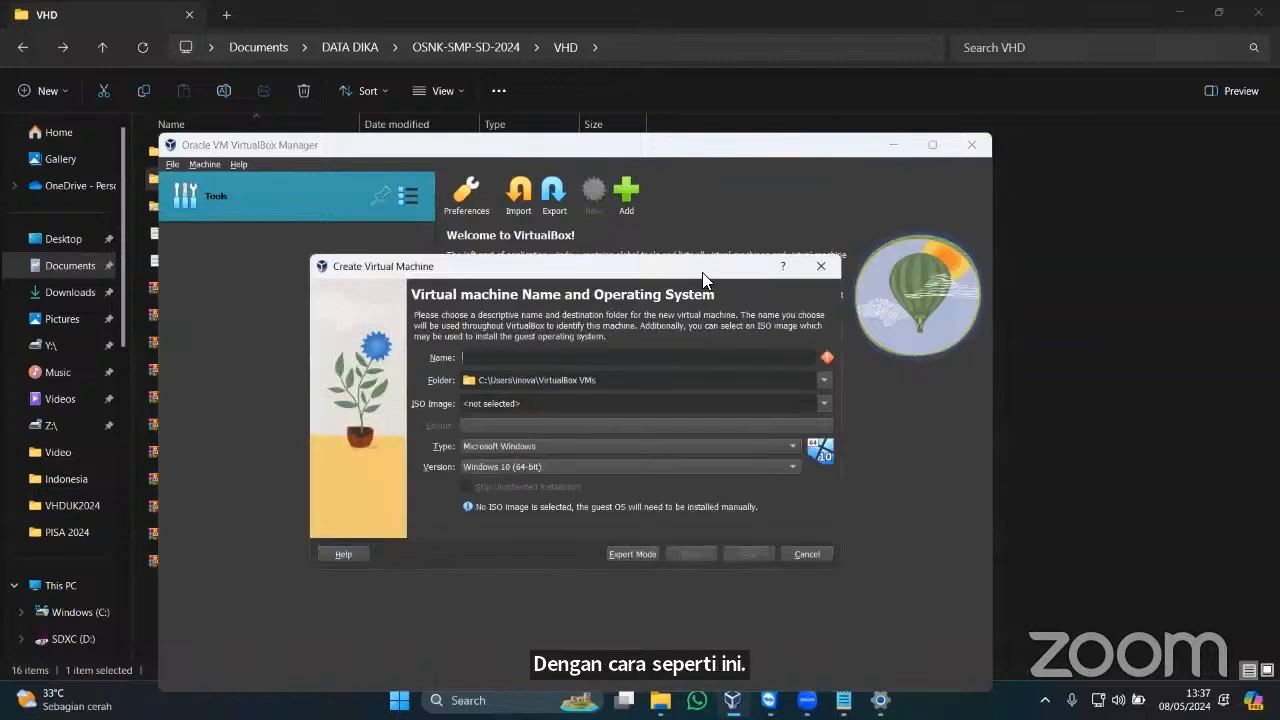
type("ASNK")
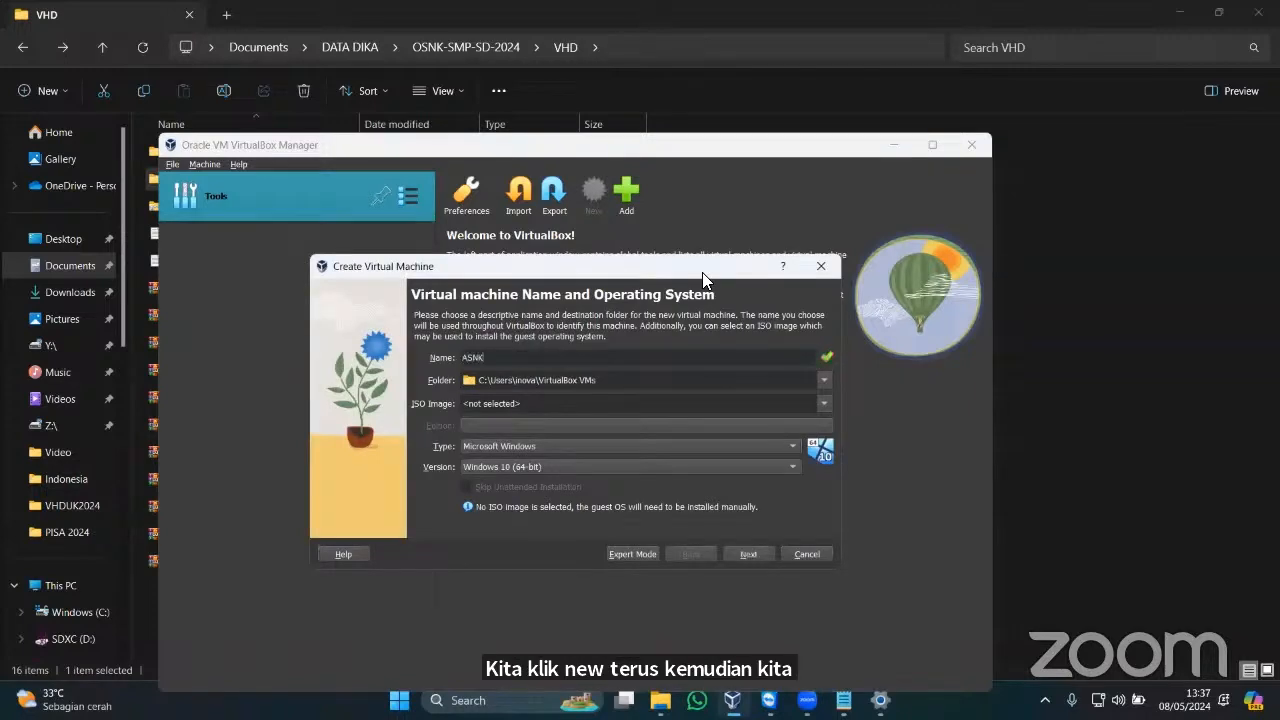
key("BackSpace")
key("BackSpace")
key("BackSpace")
key("BackSpace")
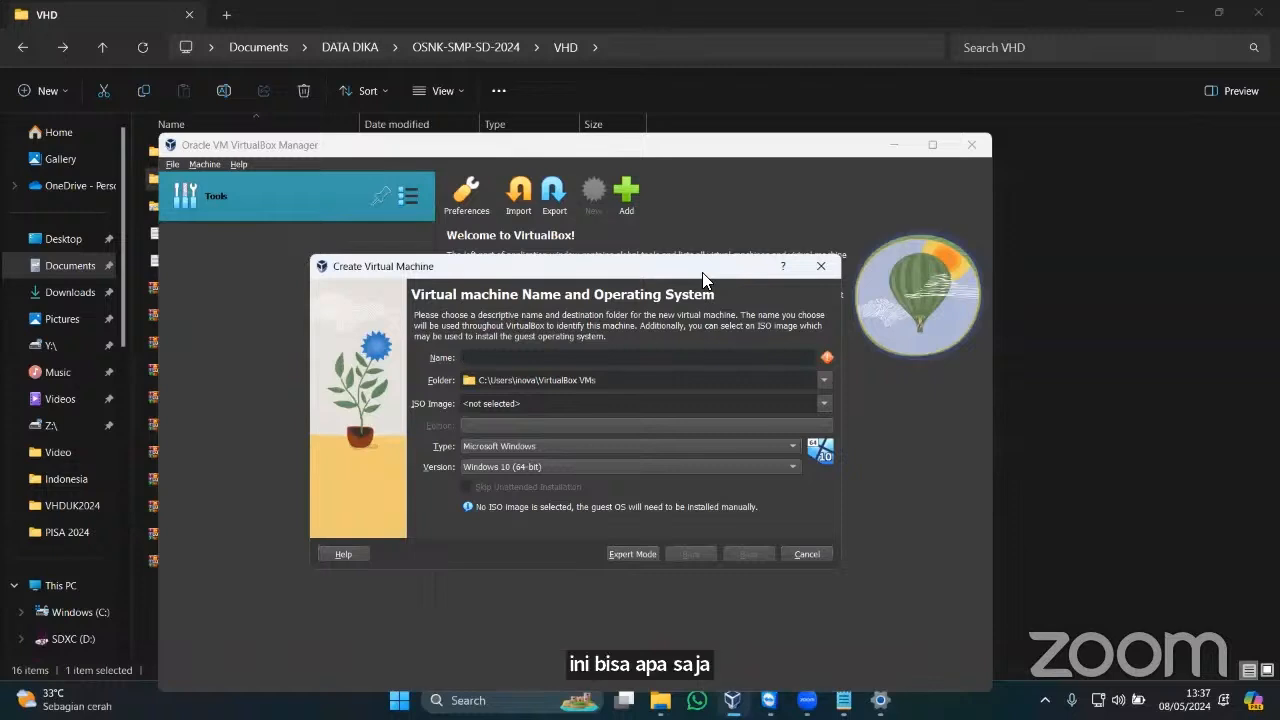
type("OSNK2024")
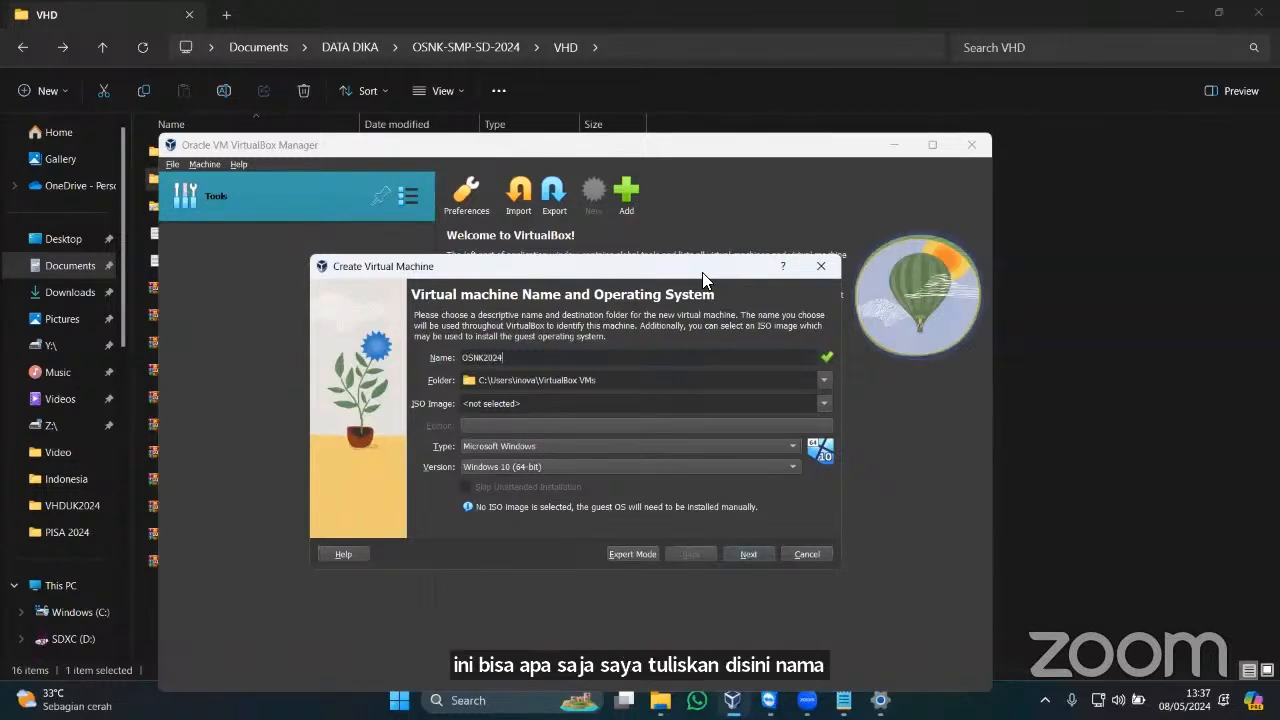
key("Left")
key("Left")
key("Left")
key("Left")
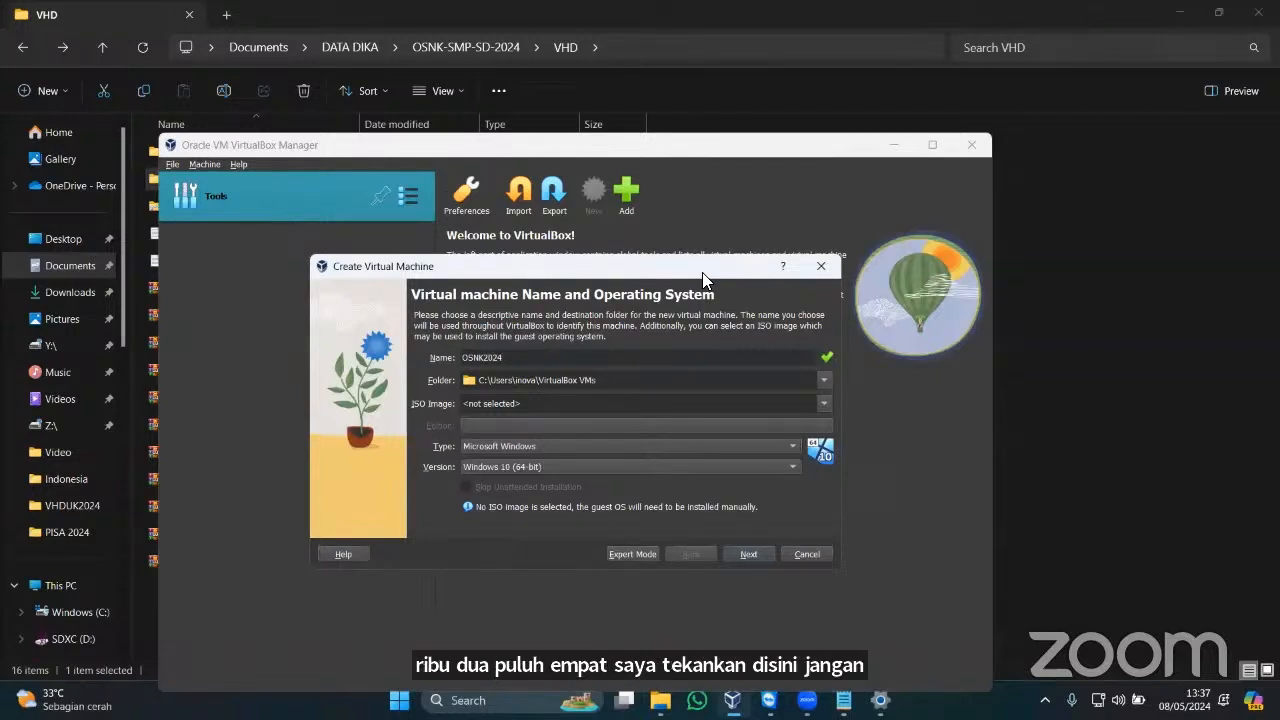
key("Right")
key("Right")
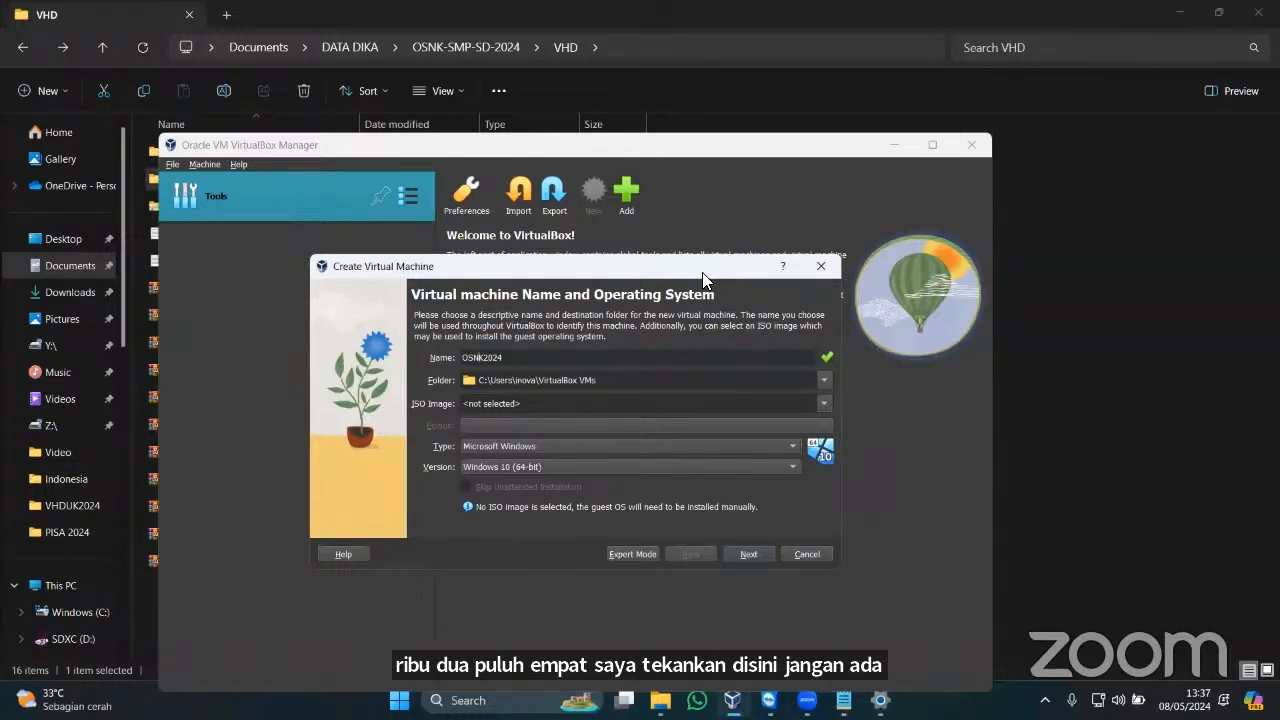
key("Left")
key("Left")
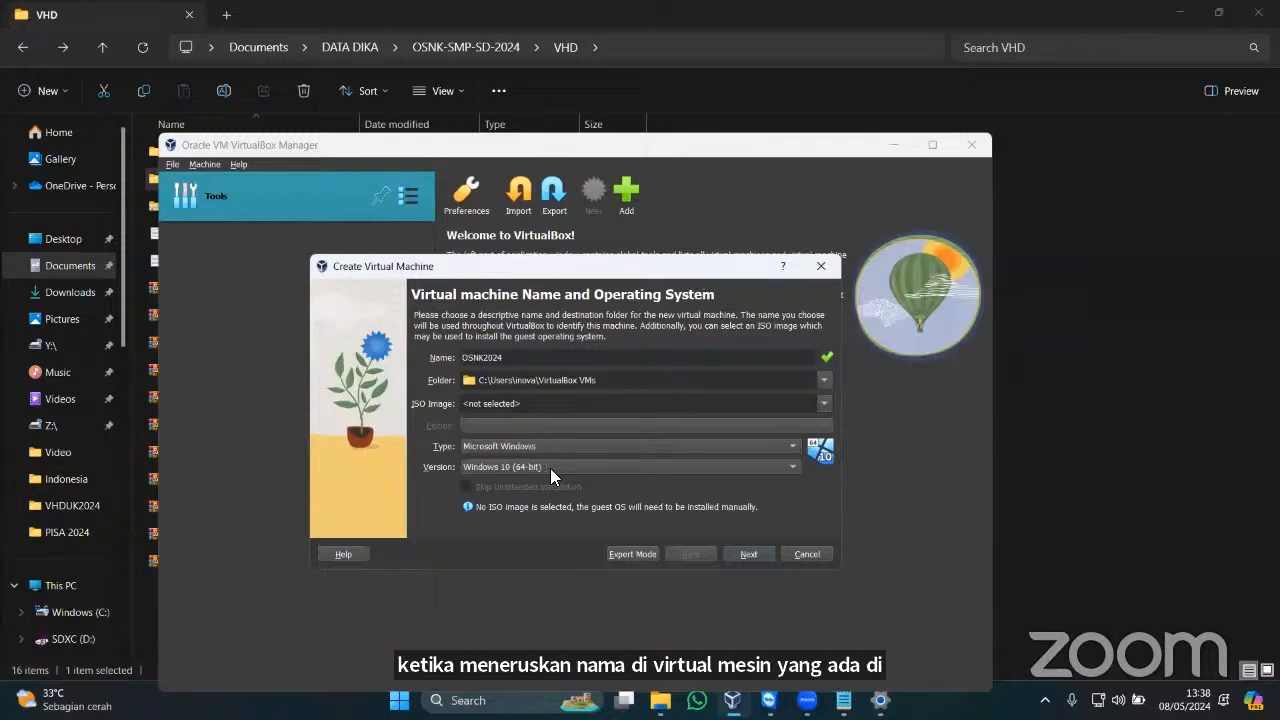
Set the OSNK2024 version to Windows 2019 (64-bit) and advance to the Hardware page.
left_click(664, 466)
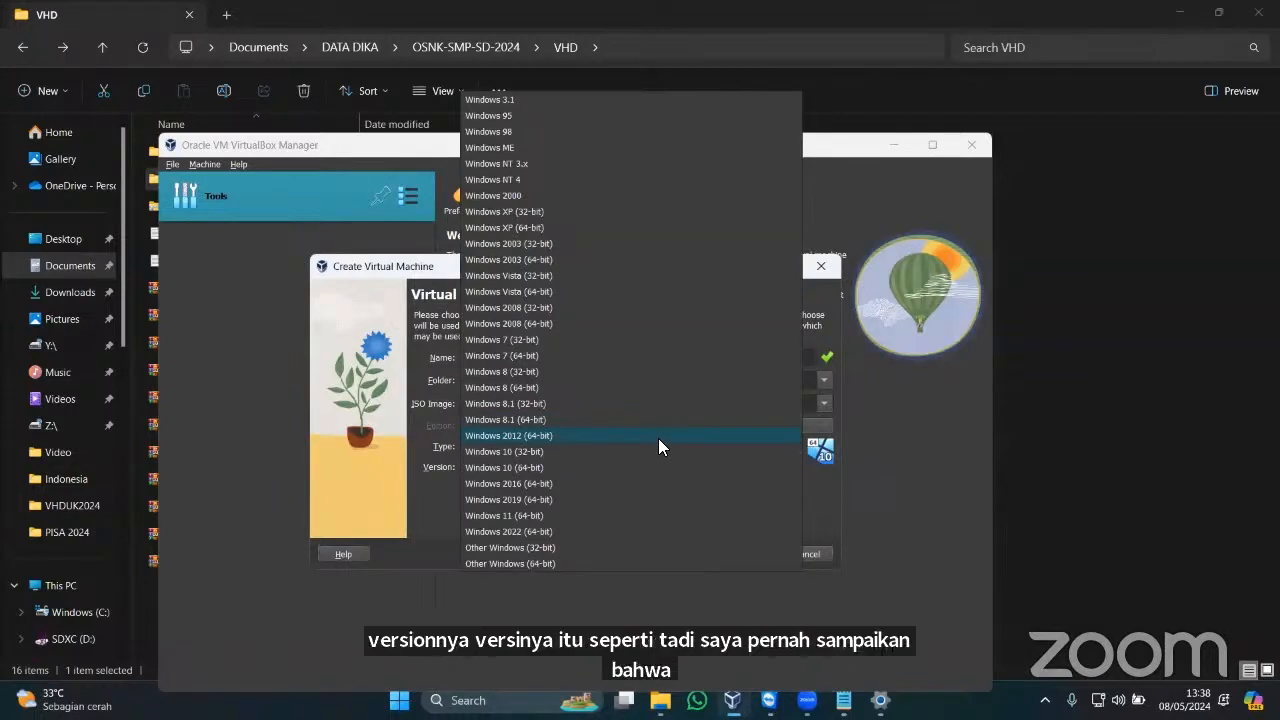
left_click(578, 500)
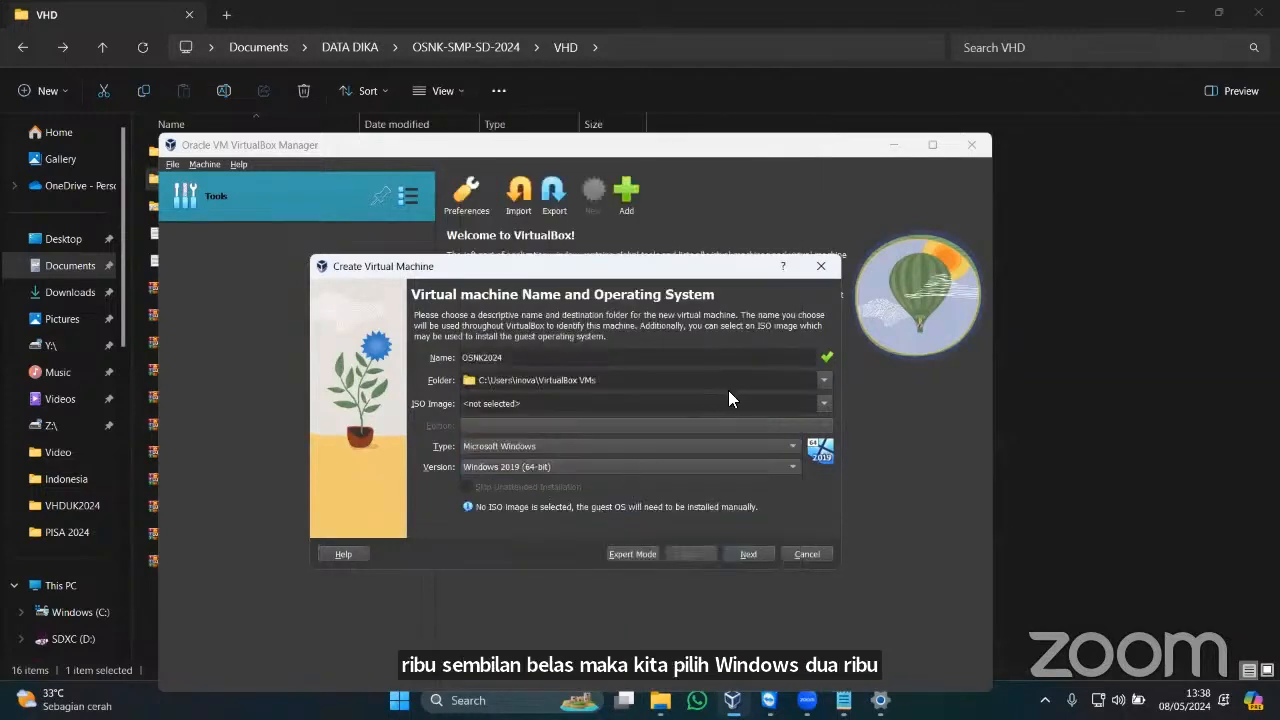
left_click(752, 552)
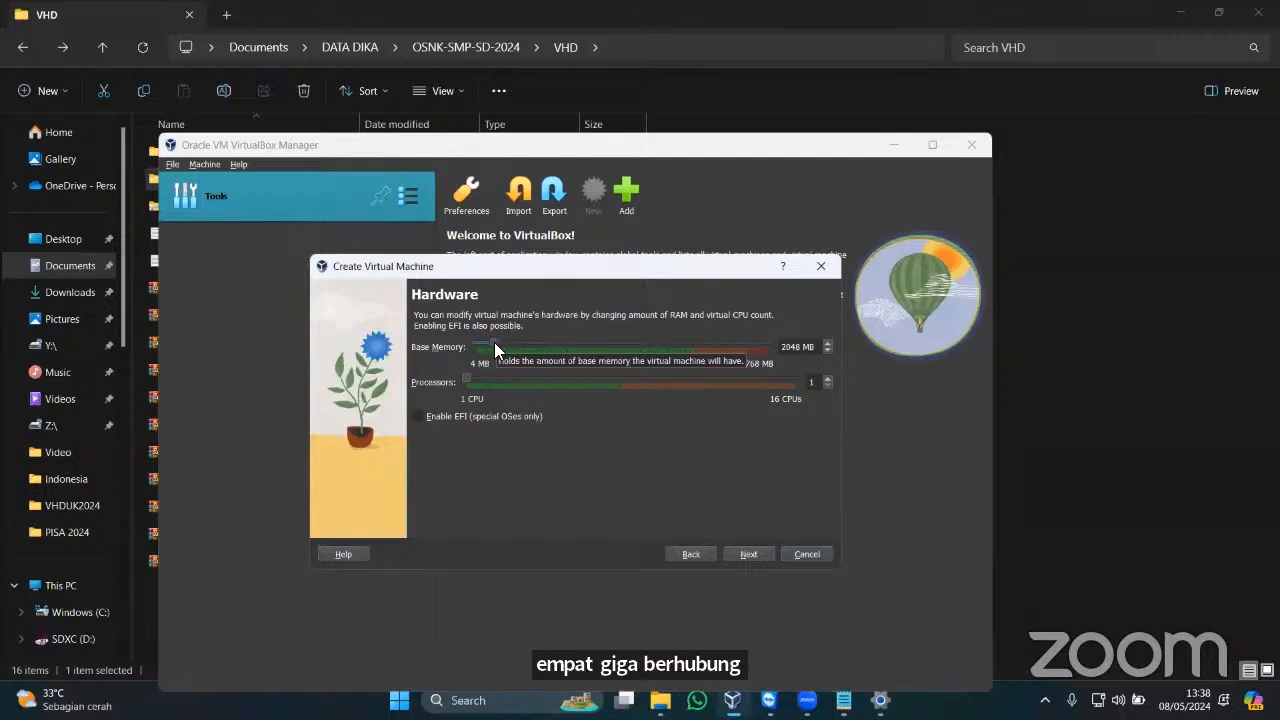
Allocate 8192 MB of base memory and 4 processors to the new machine.
left_click_drag(494, 342, 550, 344)
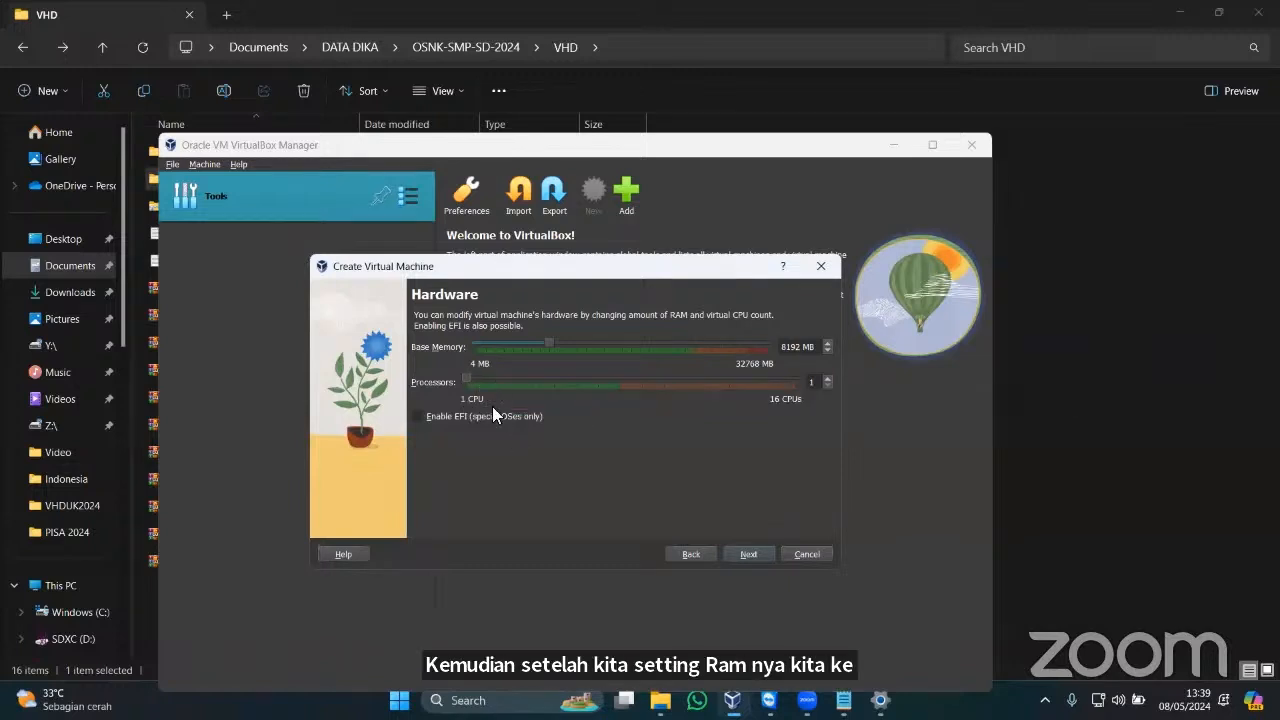
left_click(484, 377)
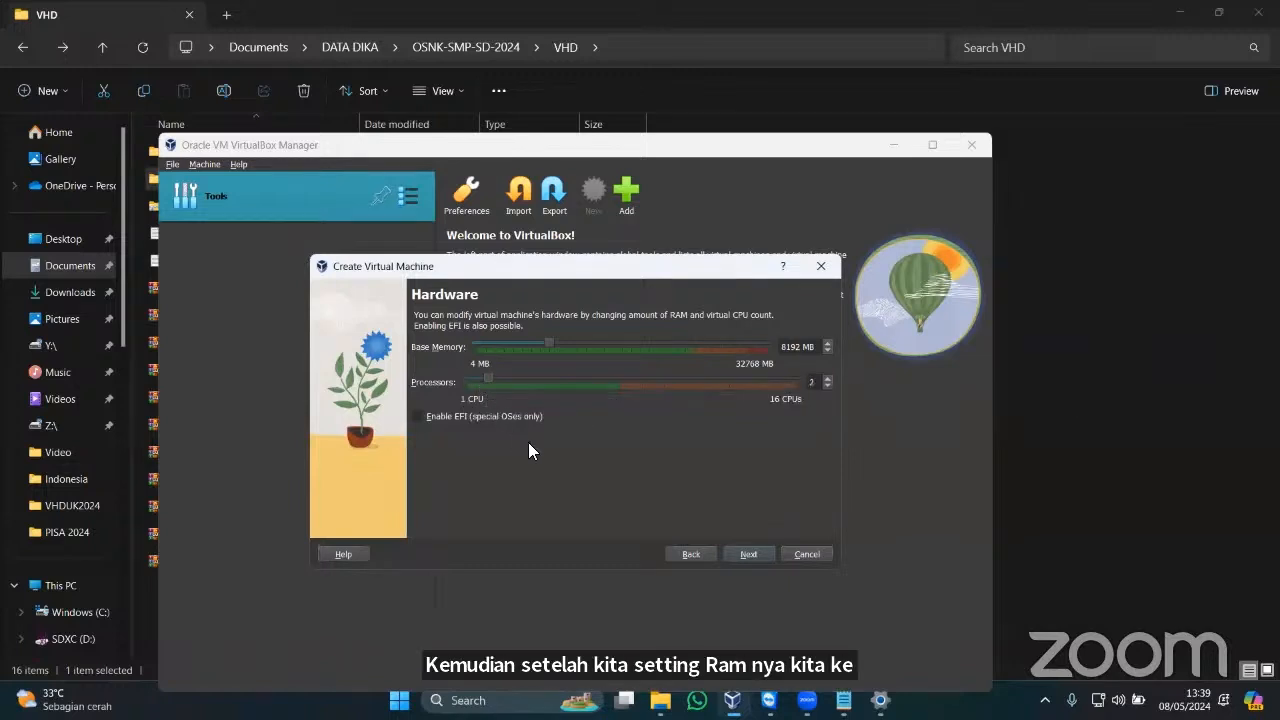
left_click(530, 382)
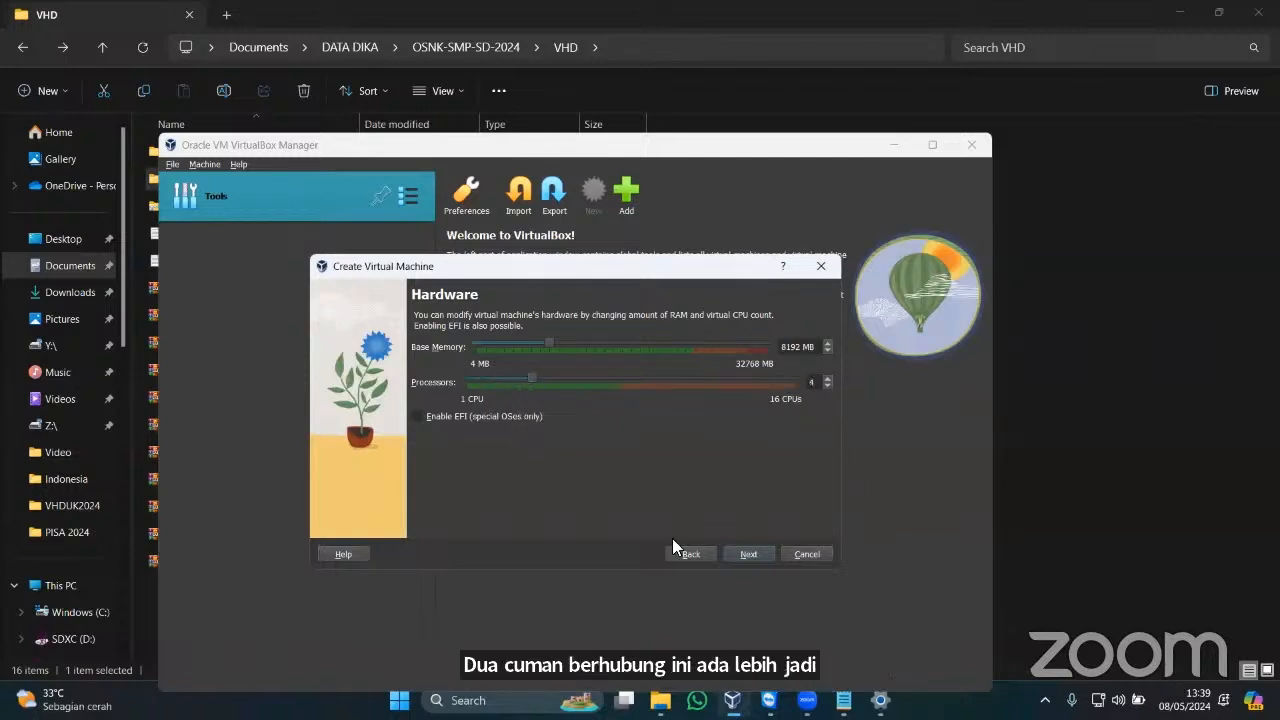
left_click(746, 555)
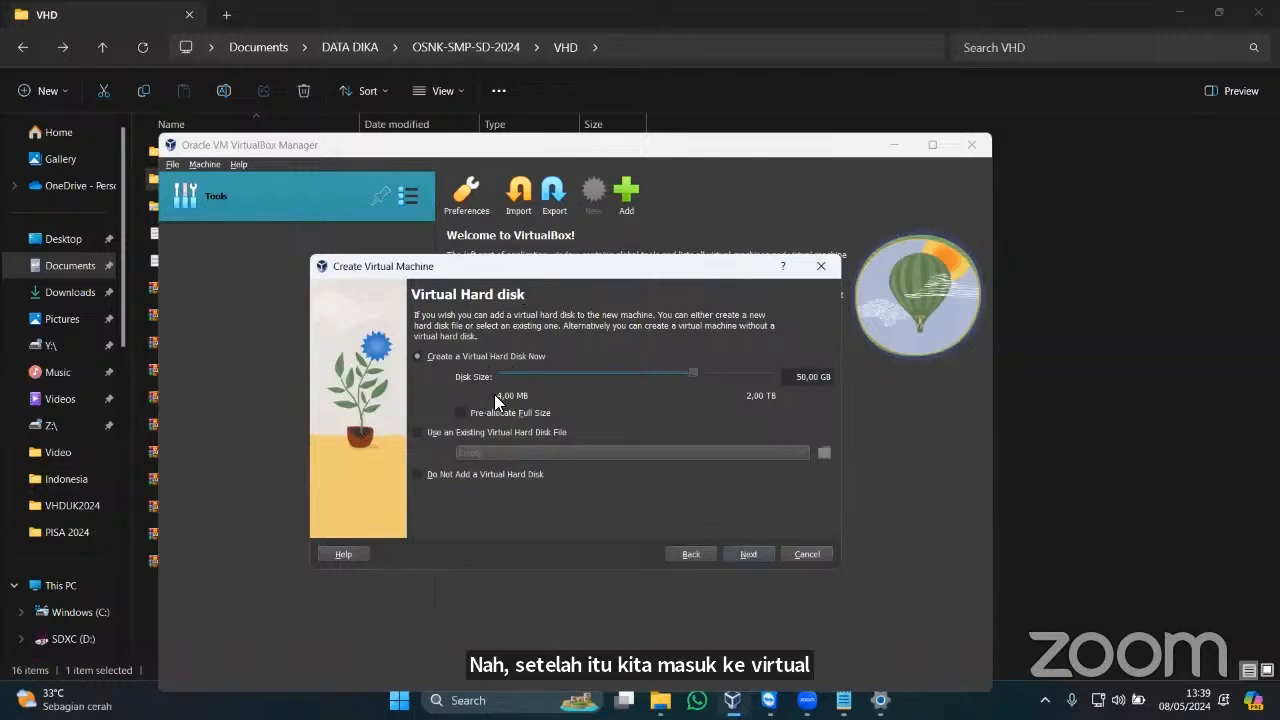
Attach VHD-OSNK-SMP-SD-2024.vhd from Documents > DATA DIKA > OSNK-SMP-SD-2024 > VHD > FRESH as the hard disk.
left_click(460, 432)
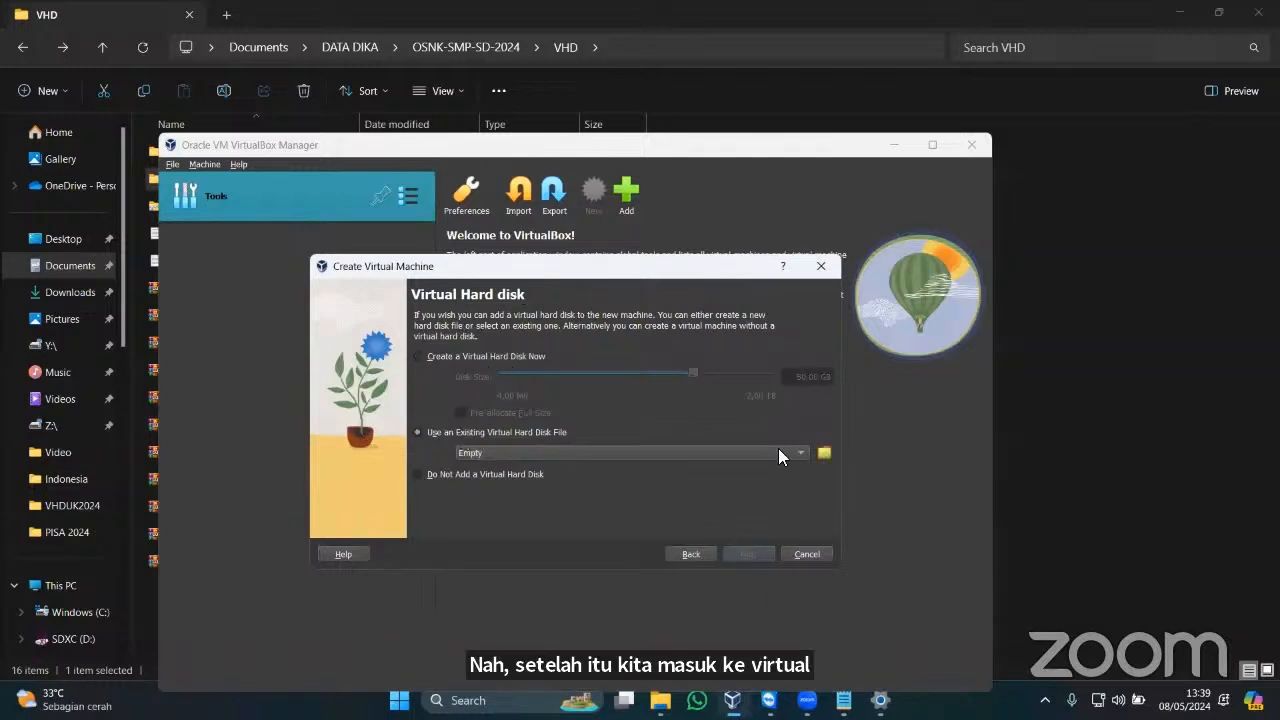
left_click(825, 452)
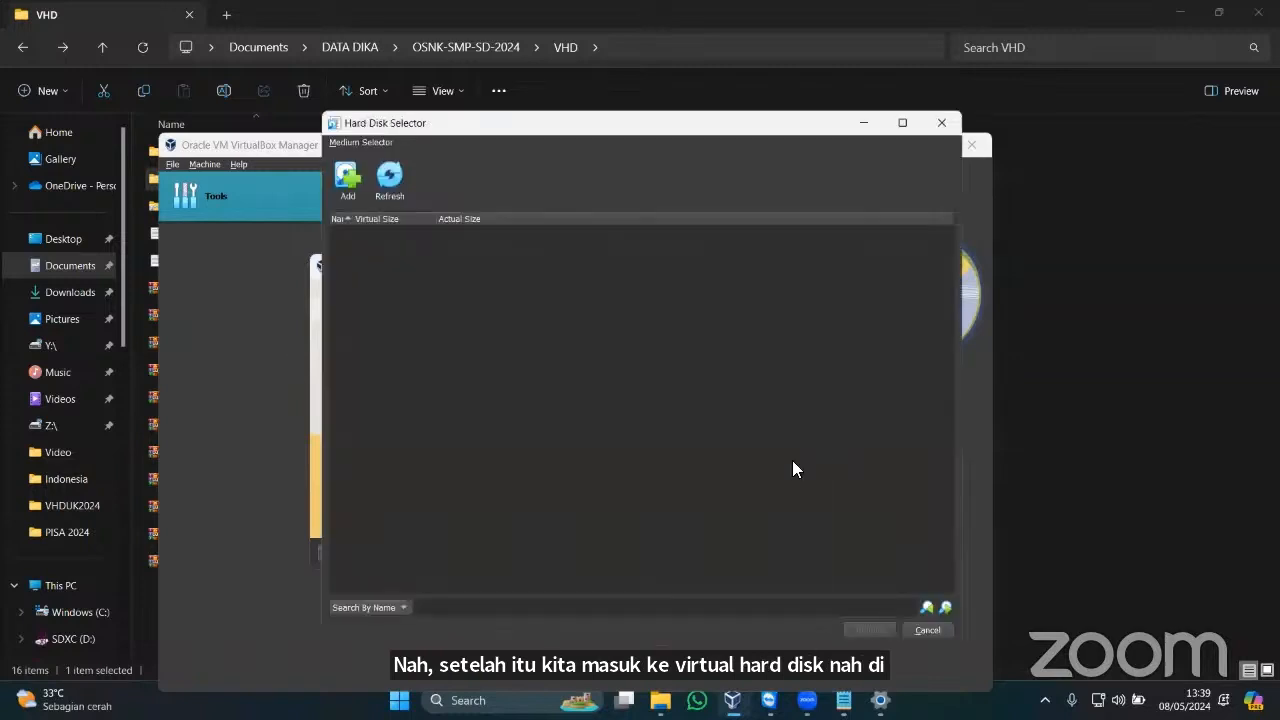
left_click(346, 186)
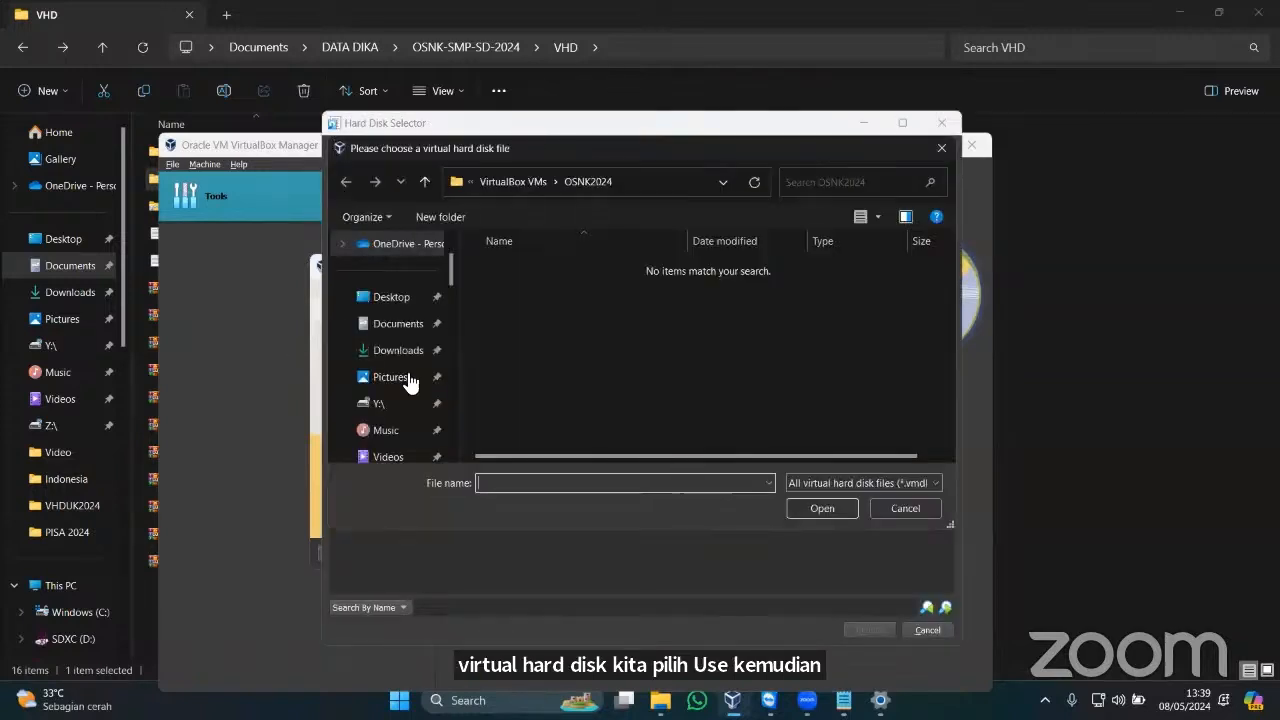
left_click(400, 324)
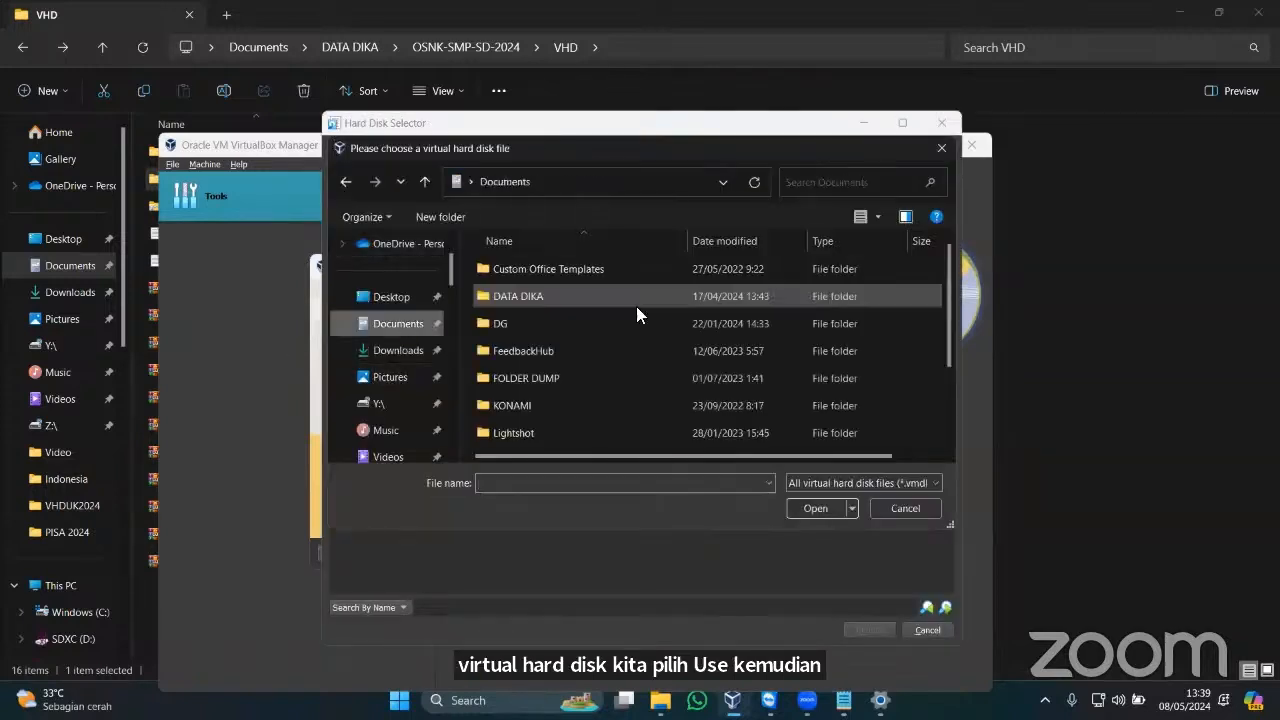
double_click(546, 296)
double_click(544, 377)
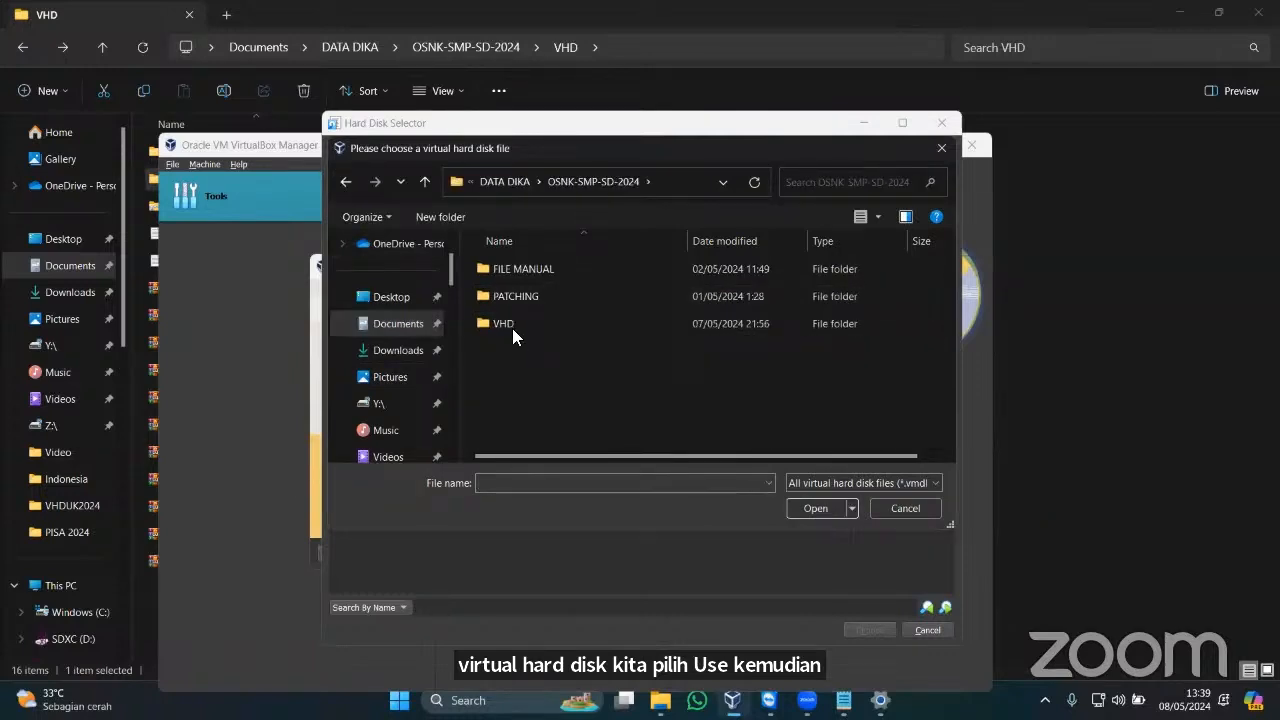
double_click(512, 324)
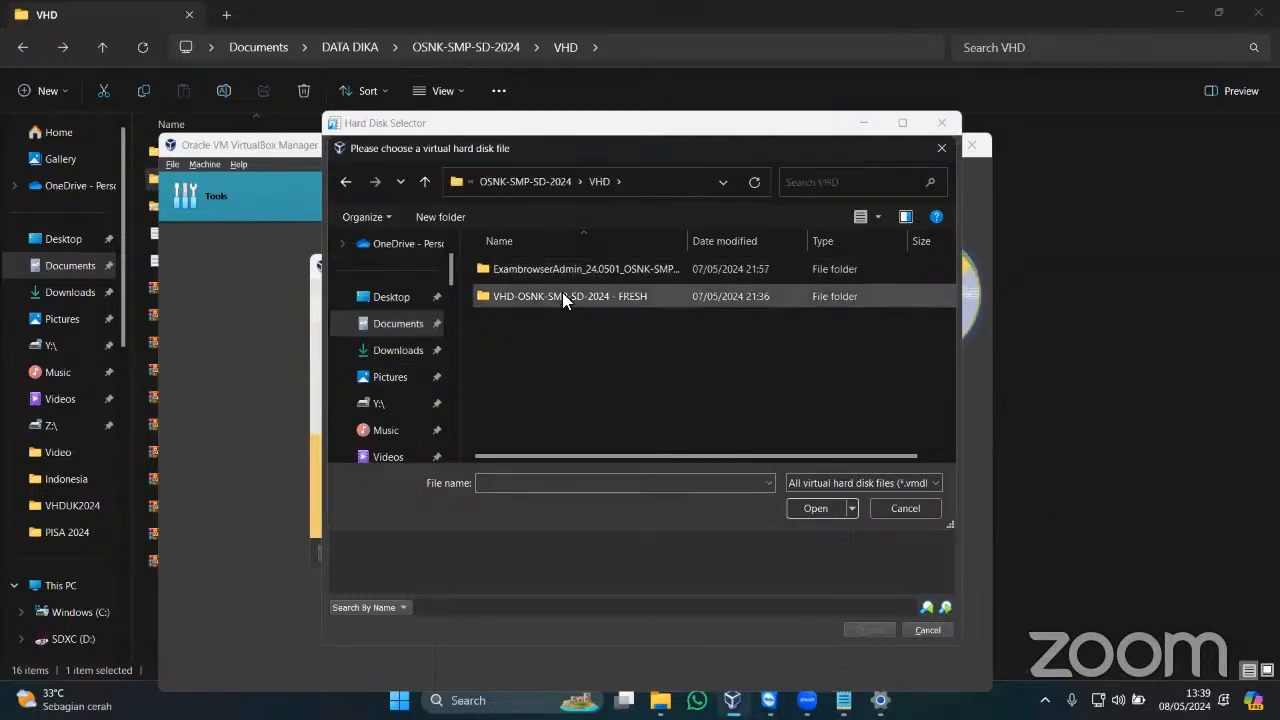
double_click(562, 294)
left_click(558, 268)
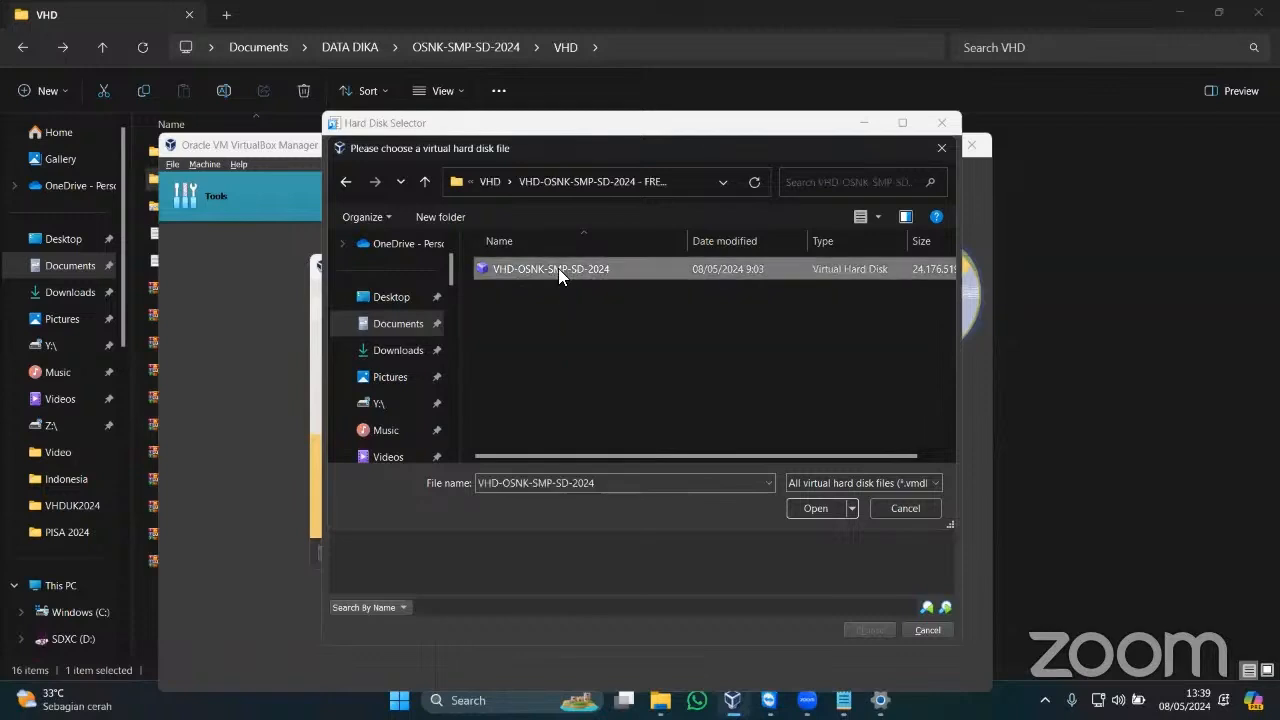
left_click(816, 508)
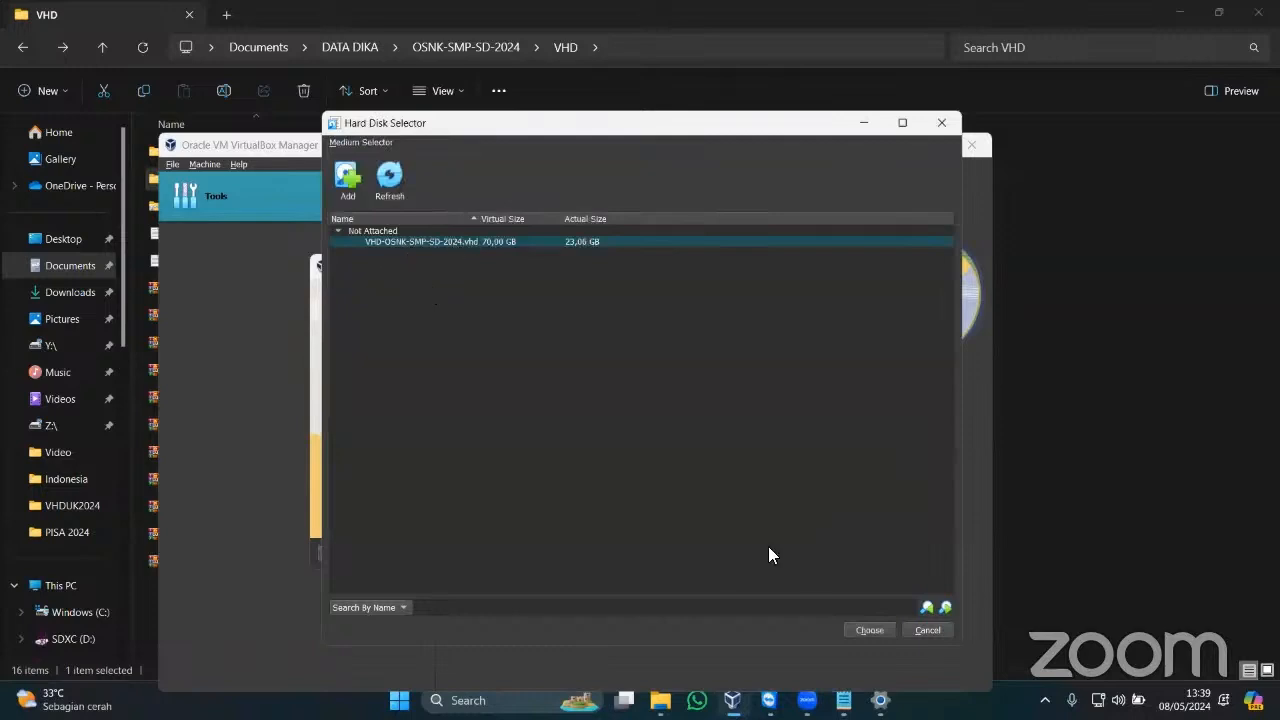
left_click(869, 630)
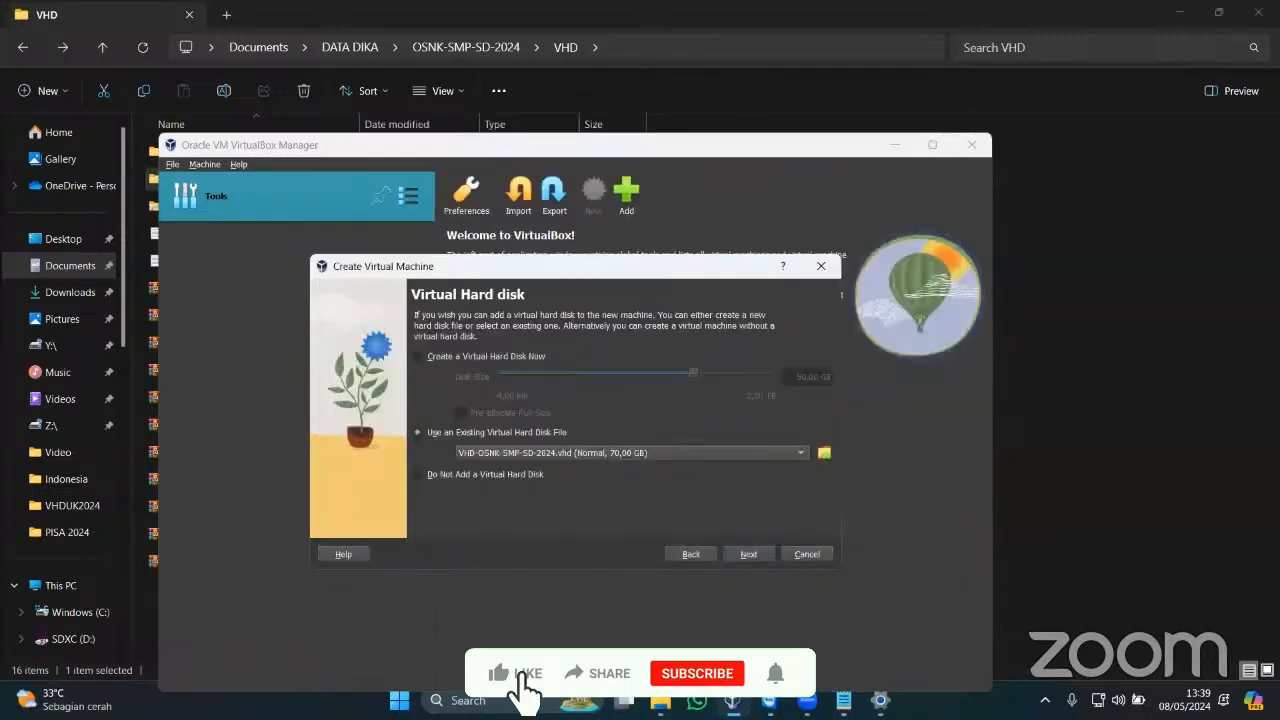
Go through the Summary page and finish creating the OSNK2024 machine.
left_click(749, 554)
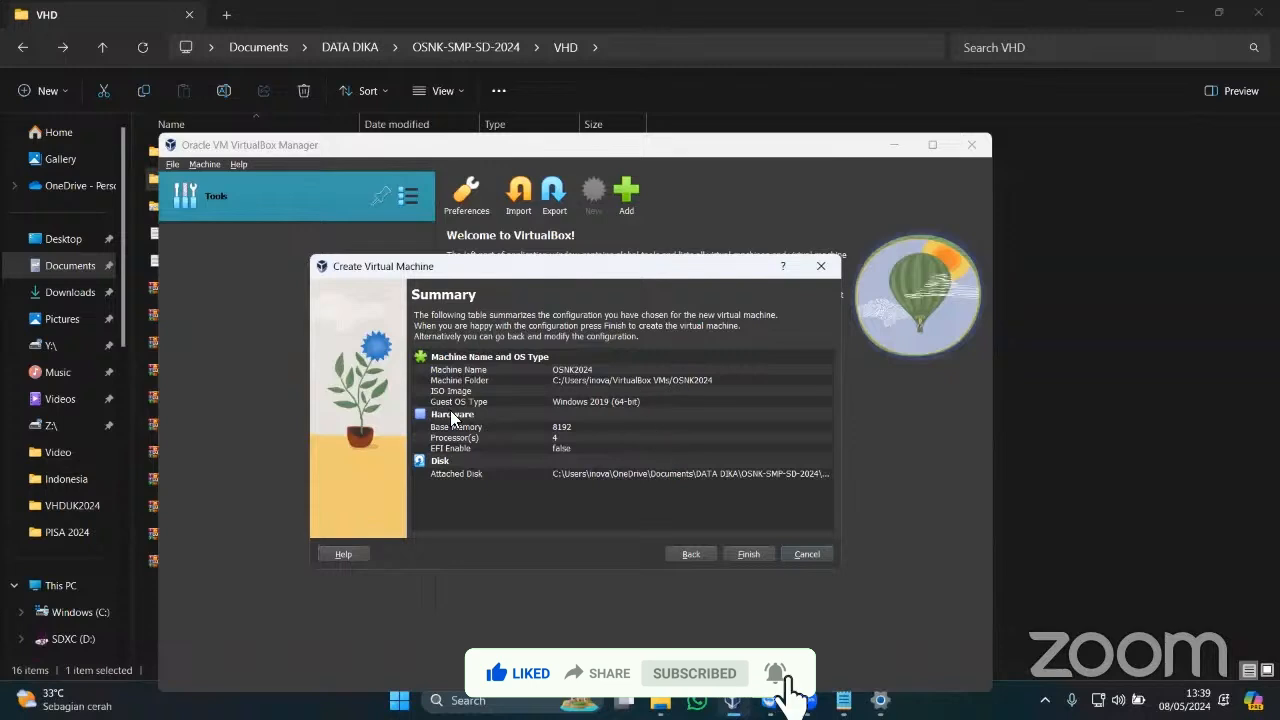
left_click(756, 554)
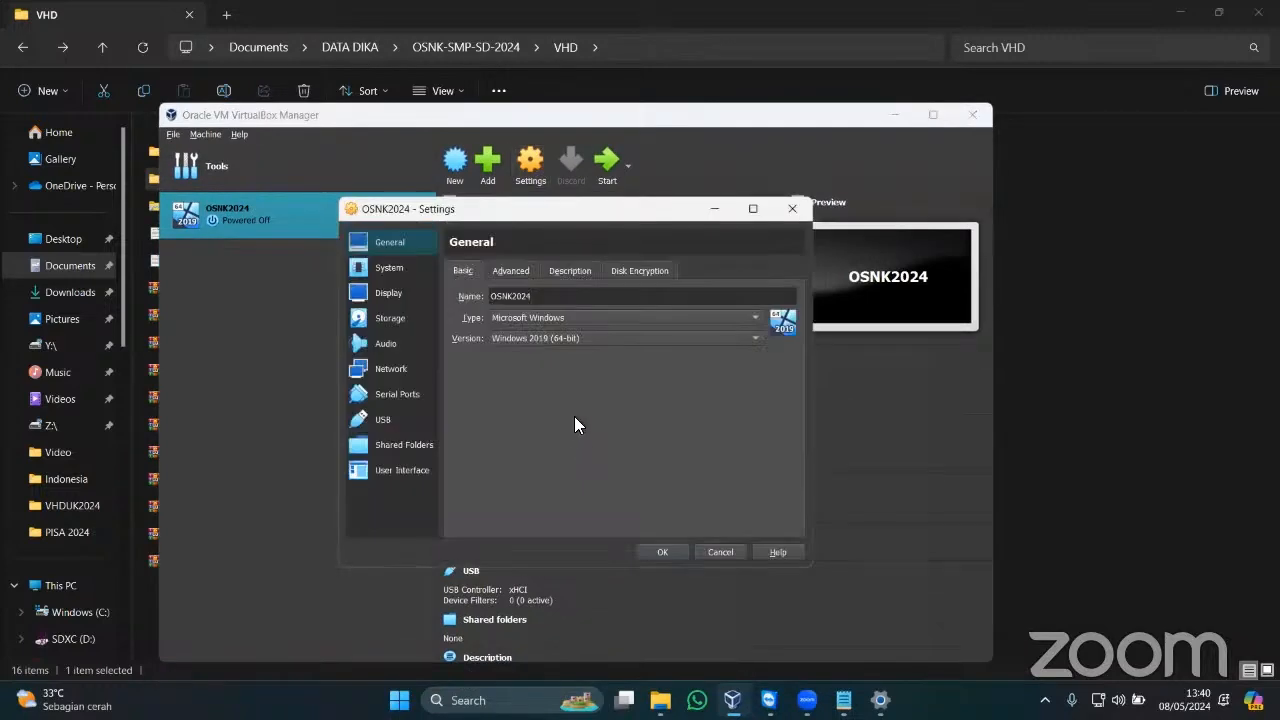
Review OSNK2024's System settings, then show the Network page with Adapter 1 on NAT.
left_click(390, 268)
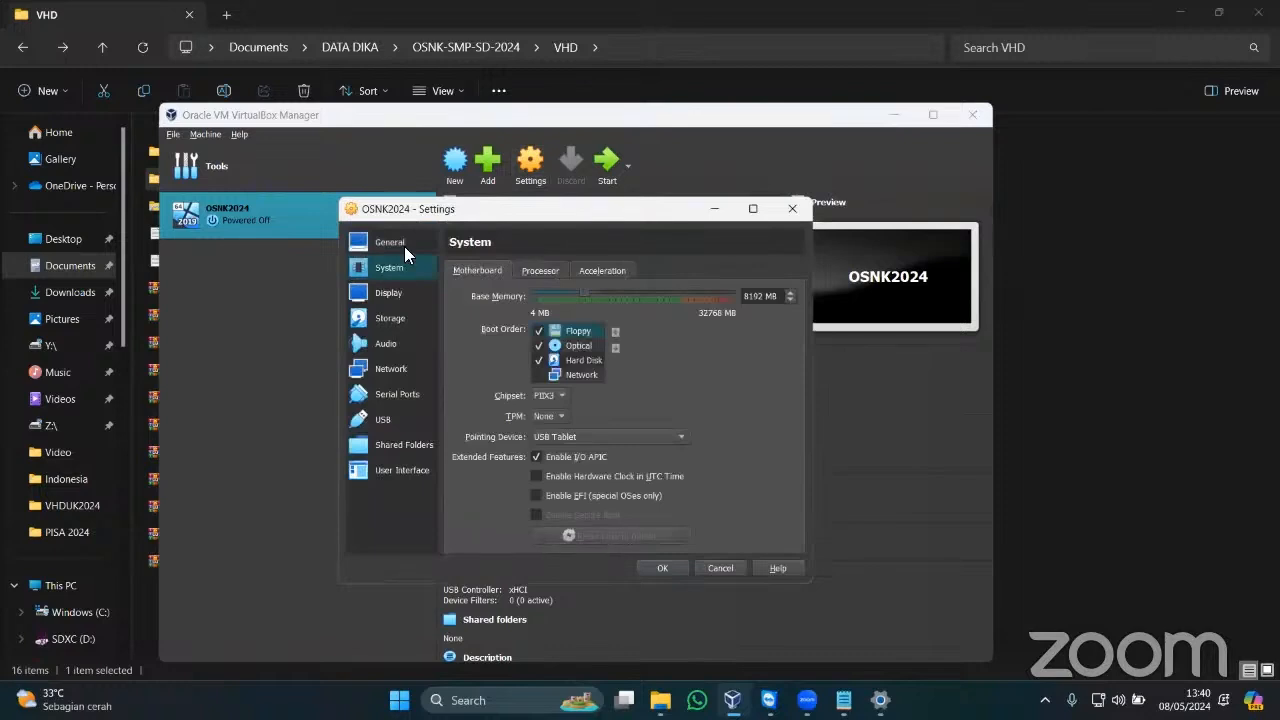
left_click(400, 244)
left_click(400, 371)
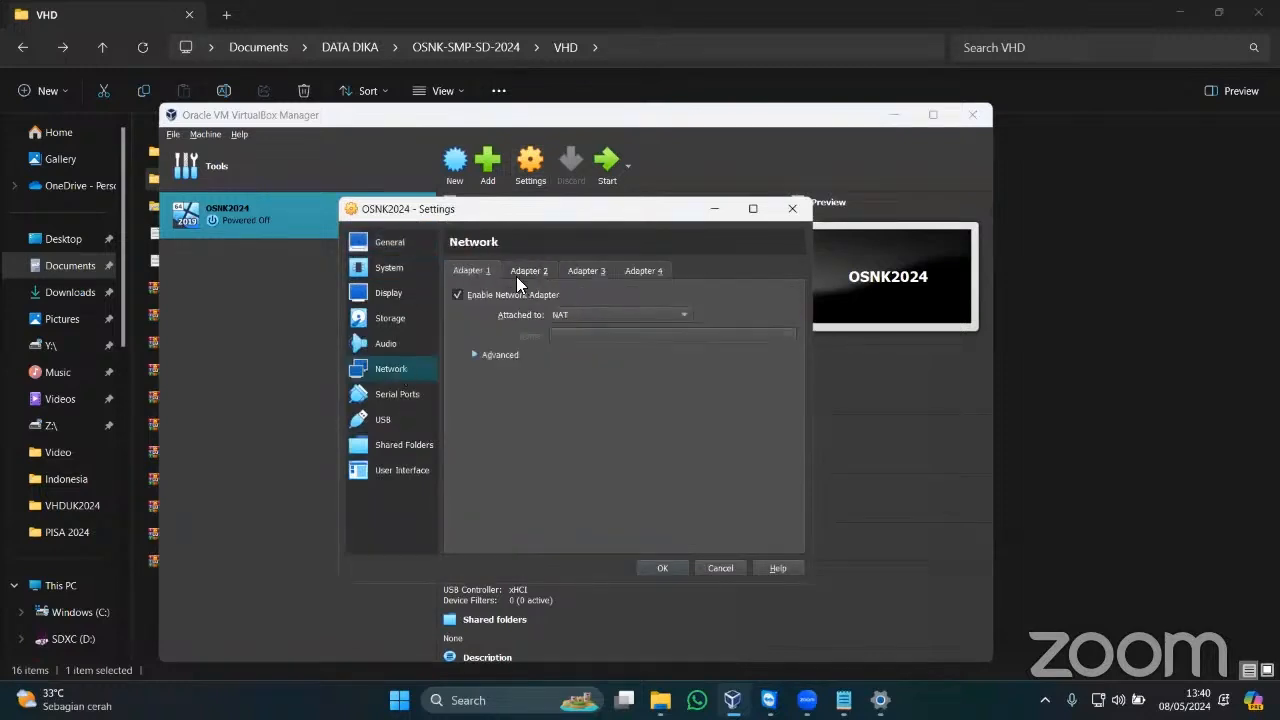
left_click(378, 269)
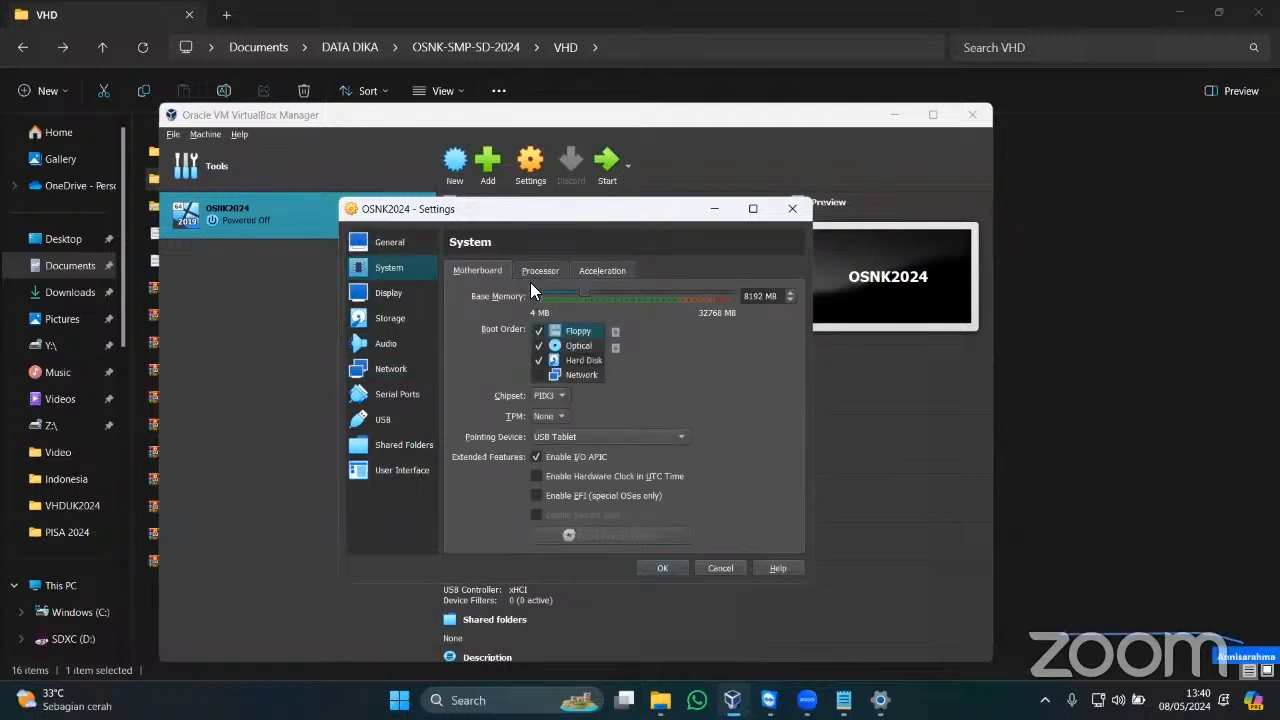
left_click(383, 367)
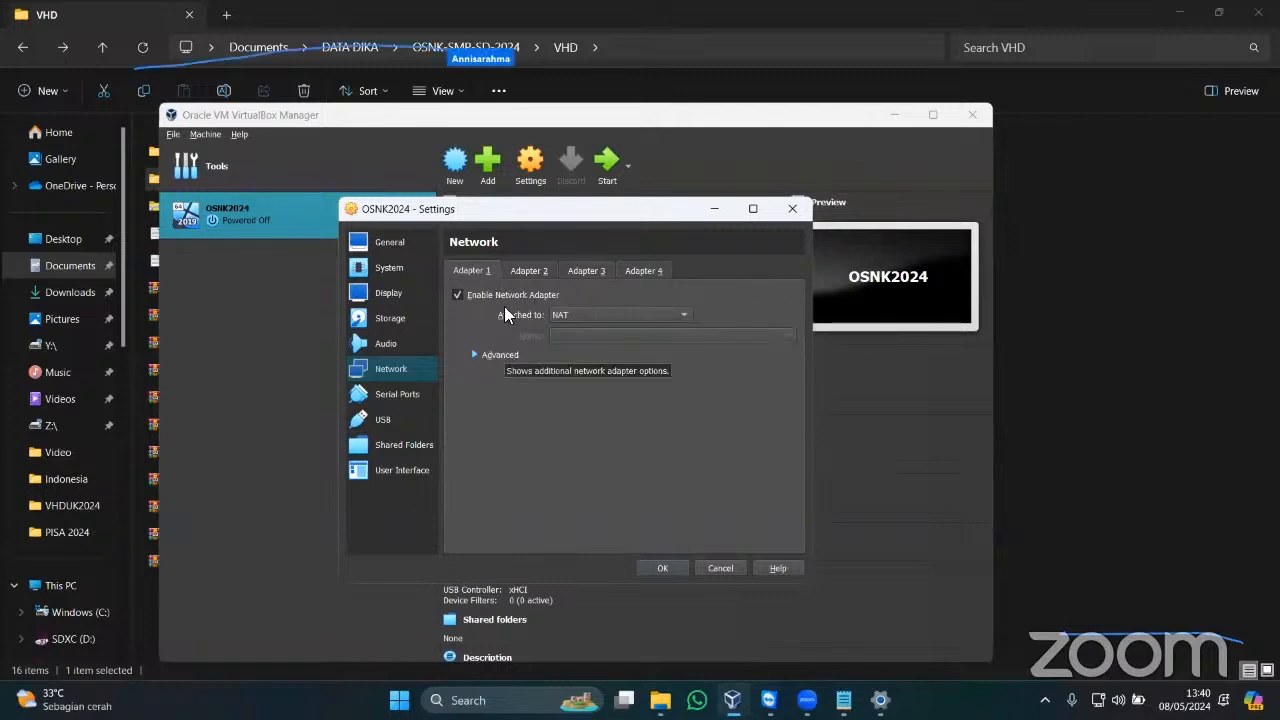
Switch Adapter 1's attachment from Bridged Adapter to Host-only Adapter.
left_click(630, 316)
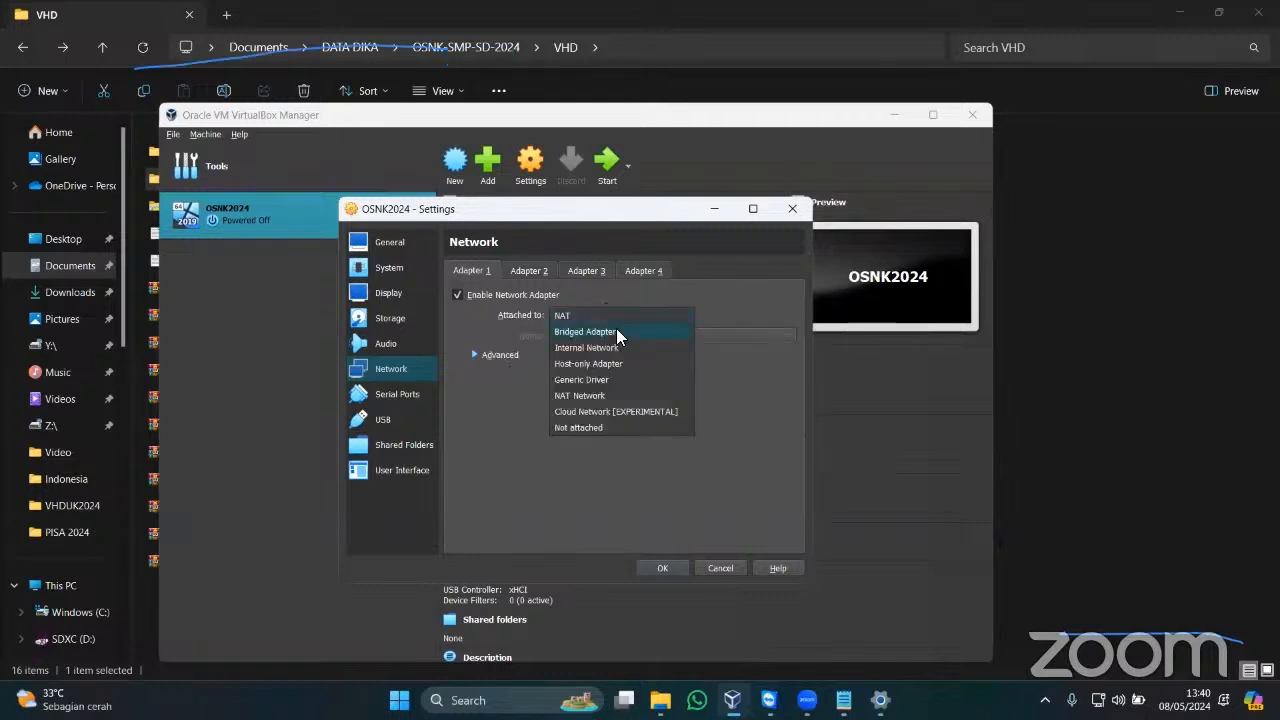
left_click(616, 330)
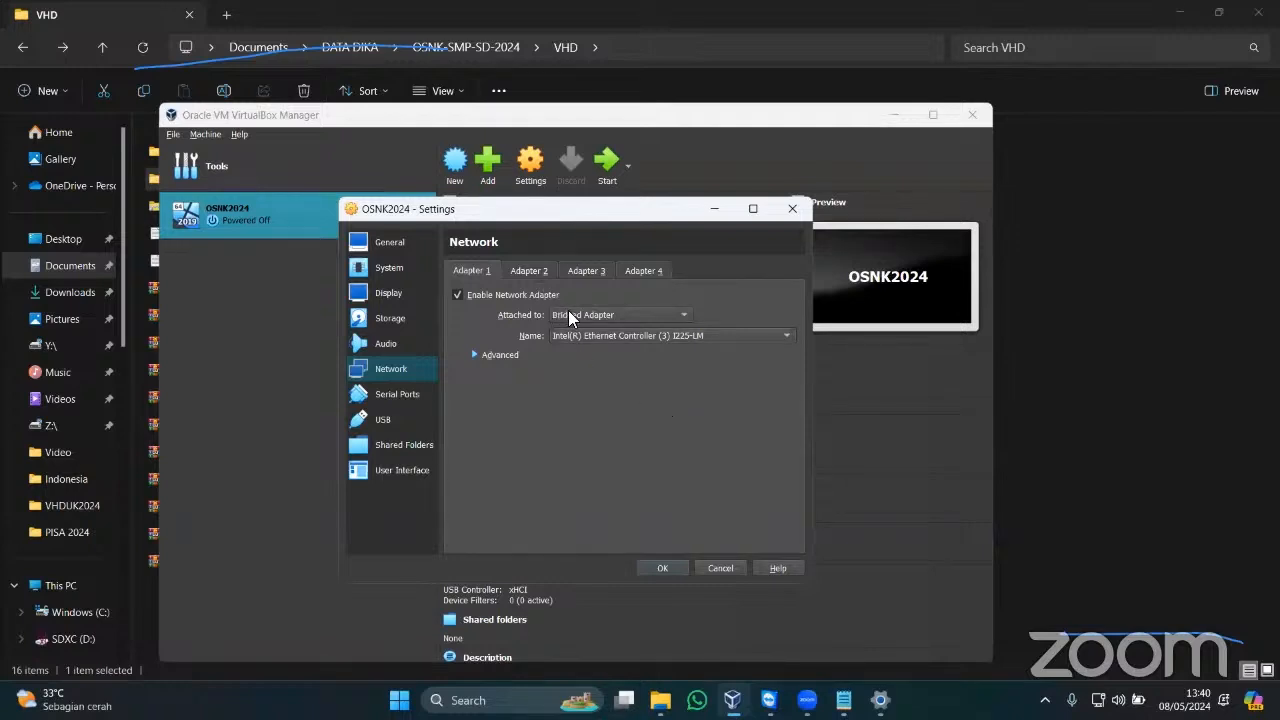
left_click(607, 315)
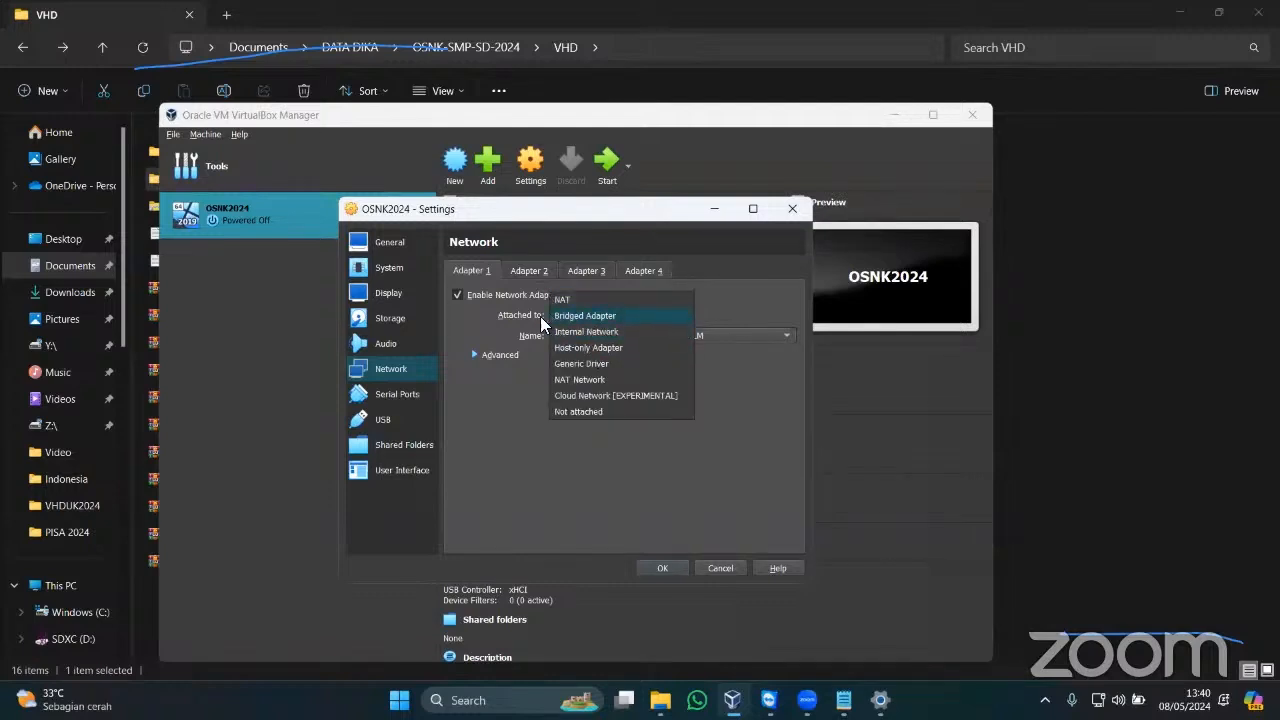
left_click(614, 345)
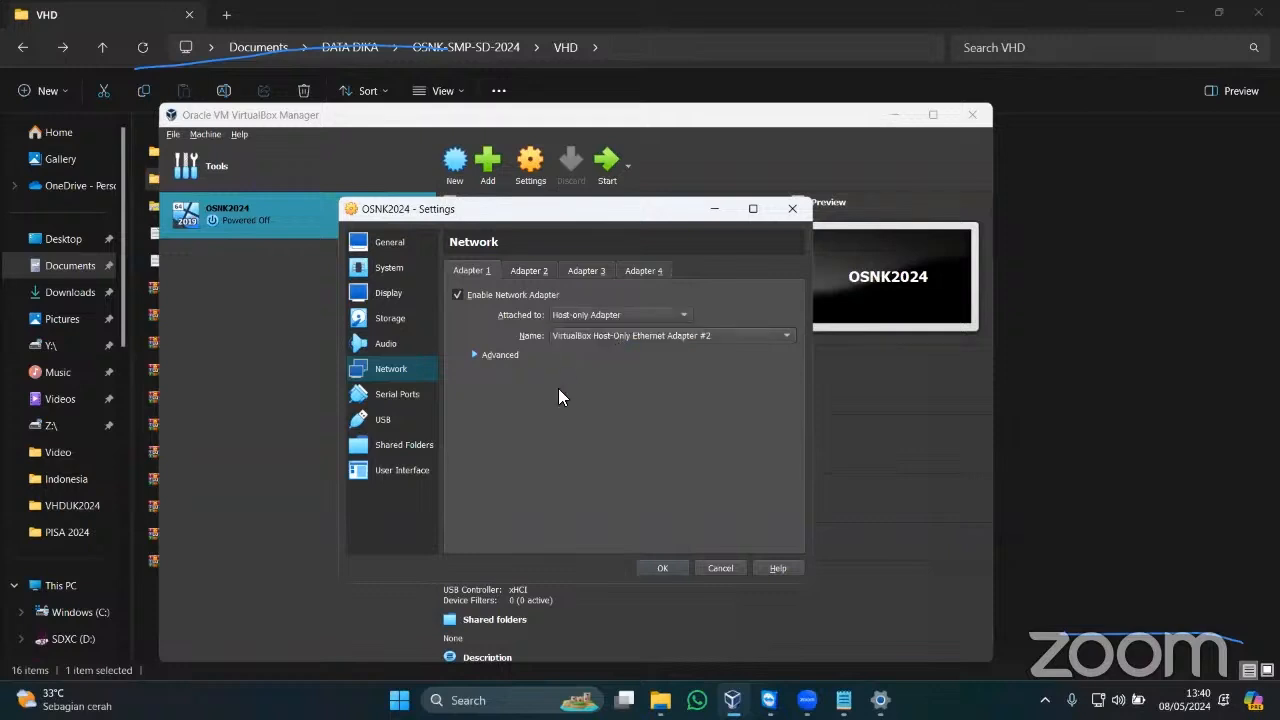
Enable Adapter 2 attached to NAT and save the network settings.
left_click(546, 269)
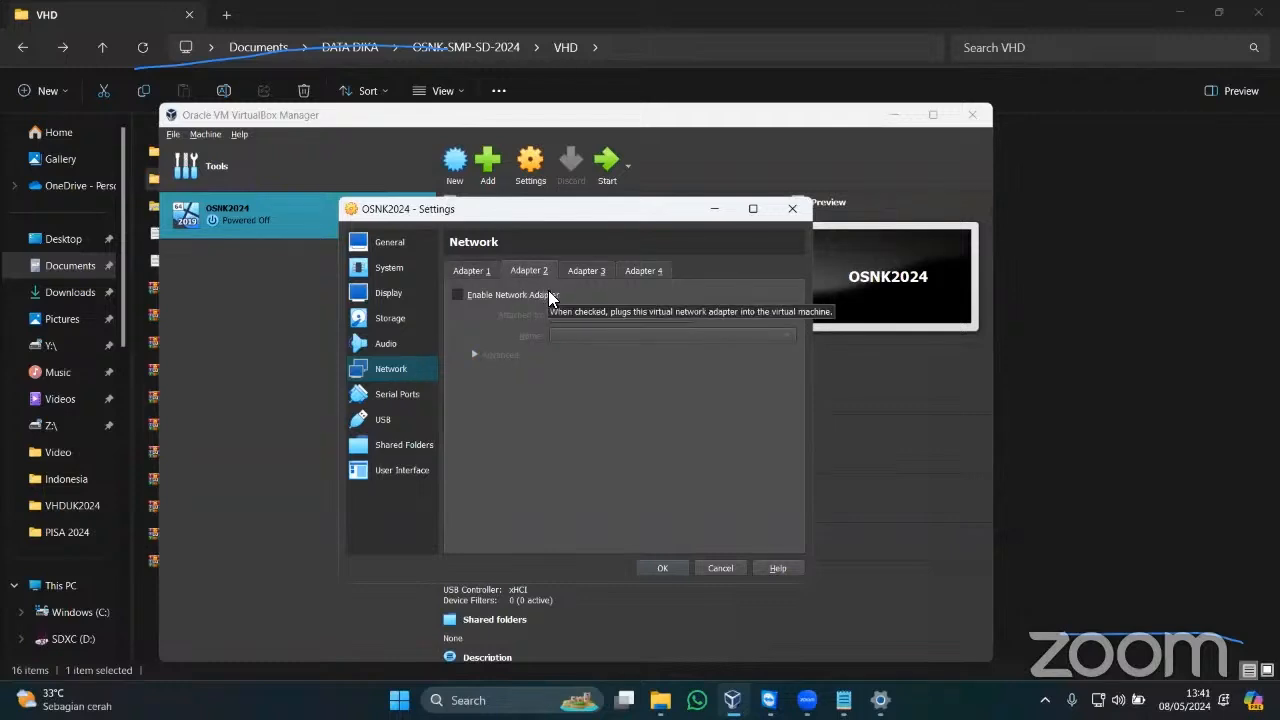
left_click(548, 298)
left_click(582, 314)
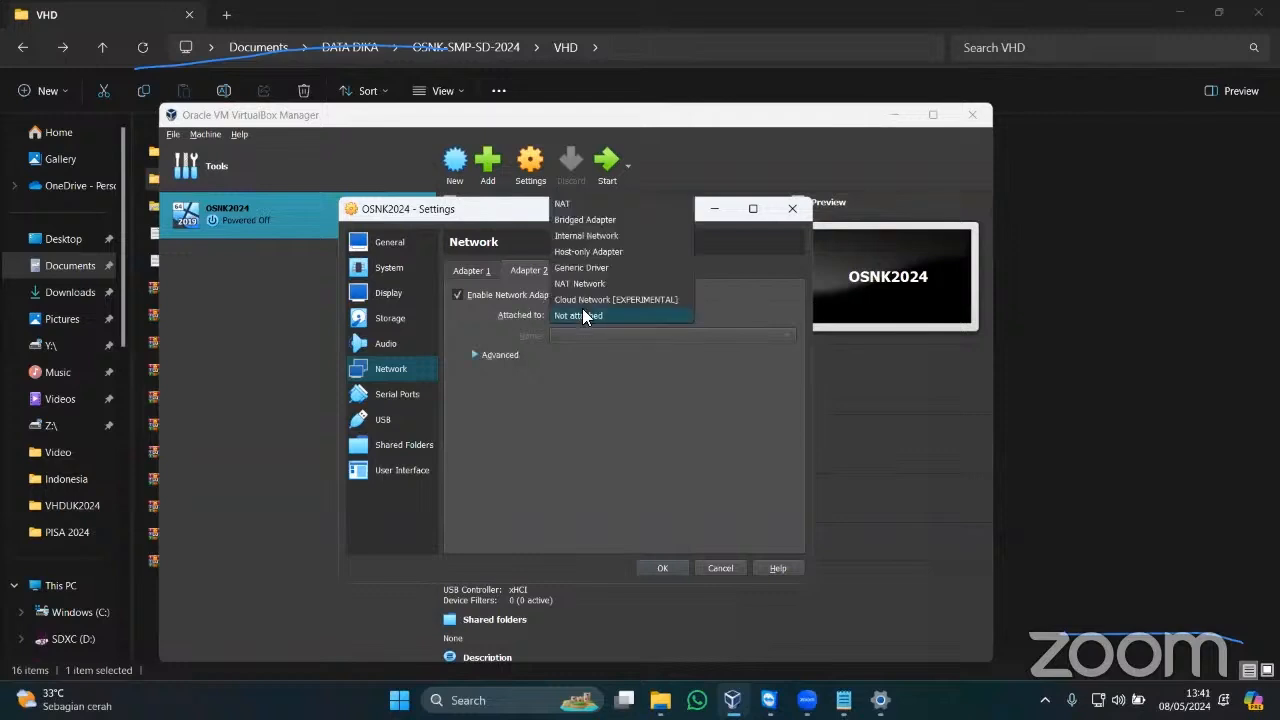
left_click(576, 204)
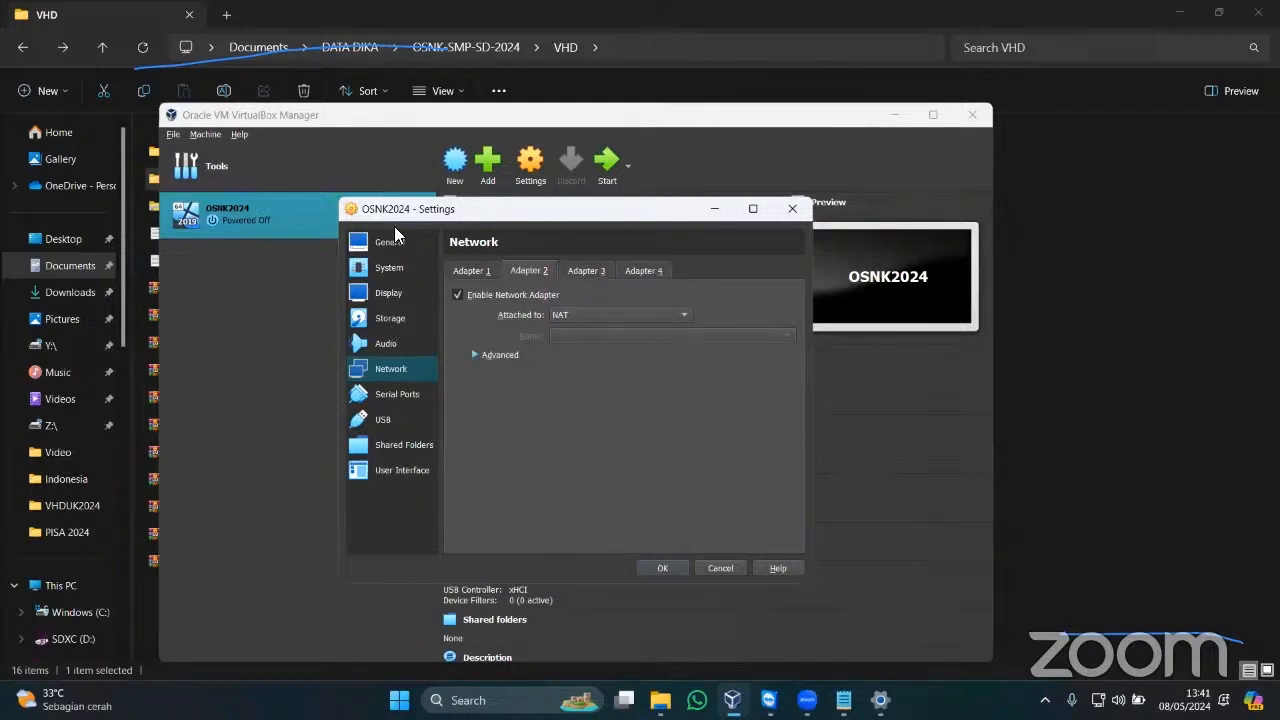
left_click(660, 567)
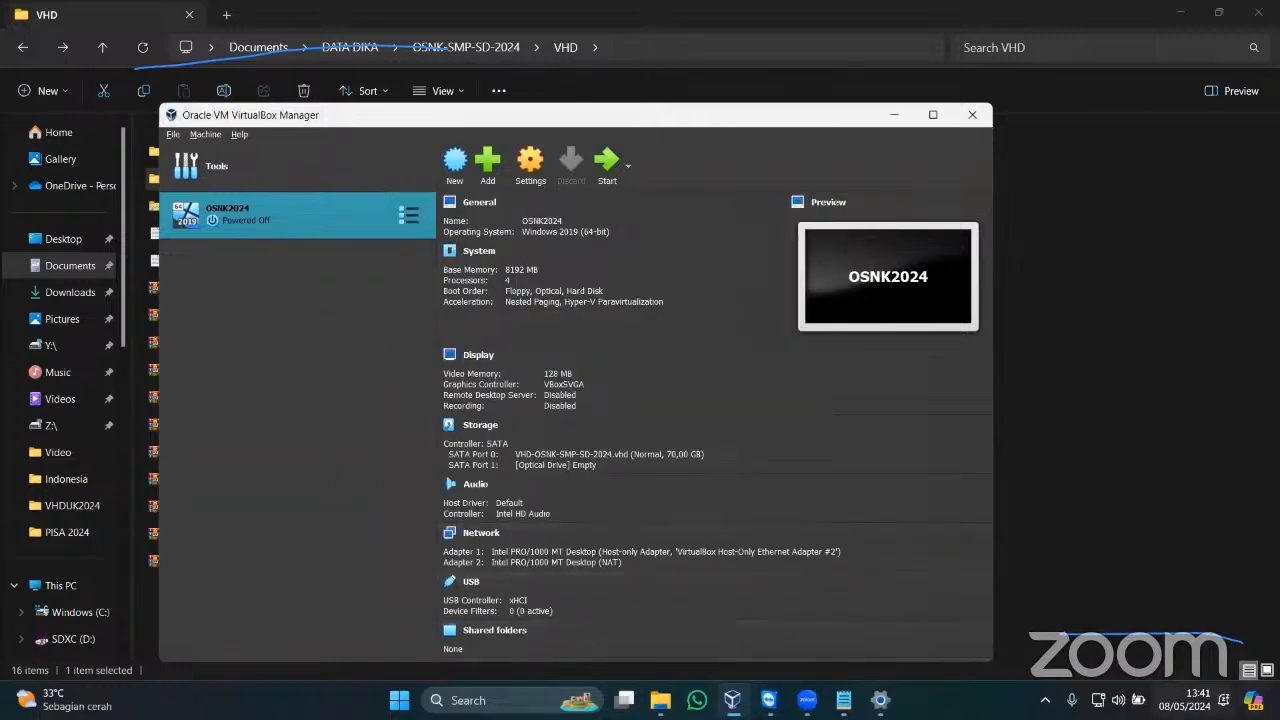
left_click(1190, 700)
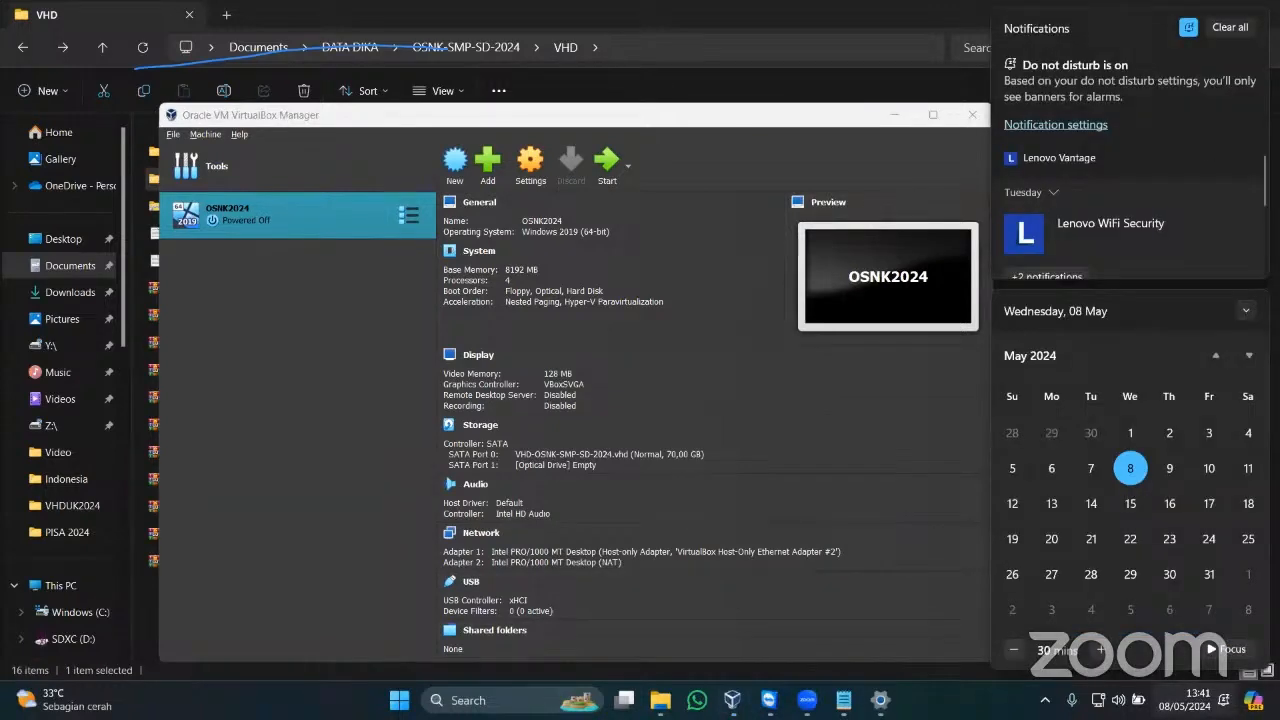
key("super+s")
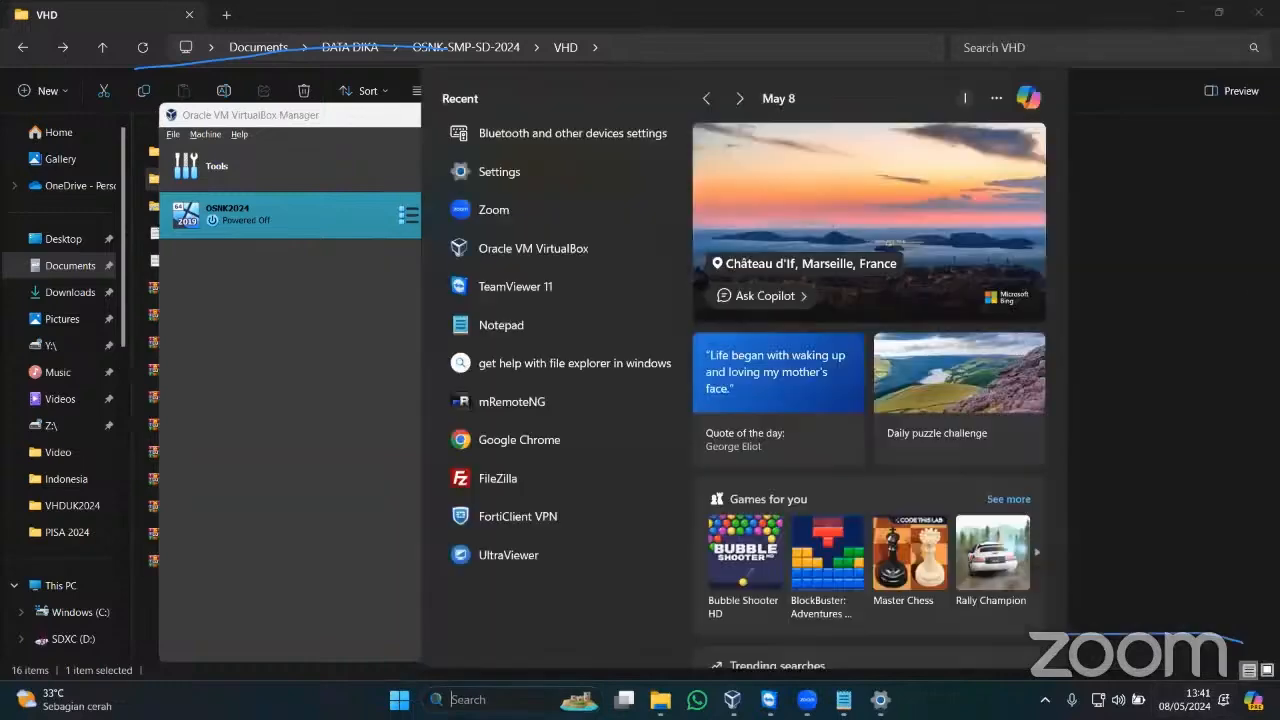
type("TIME")
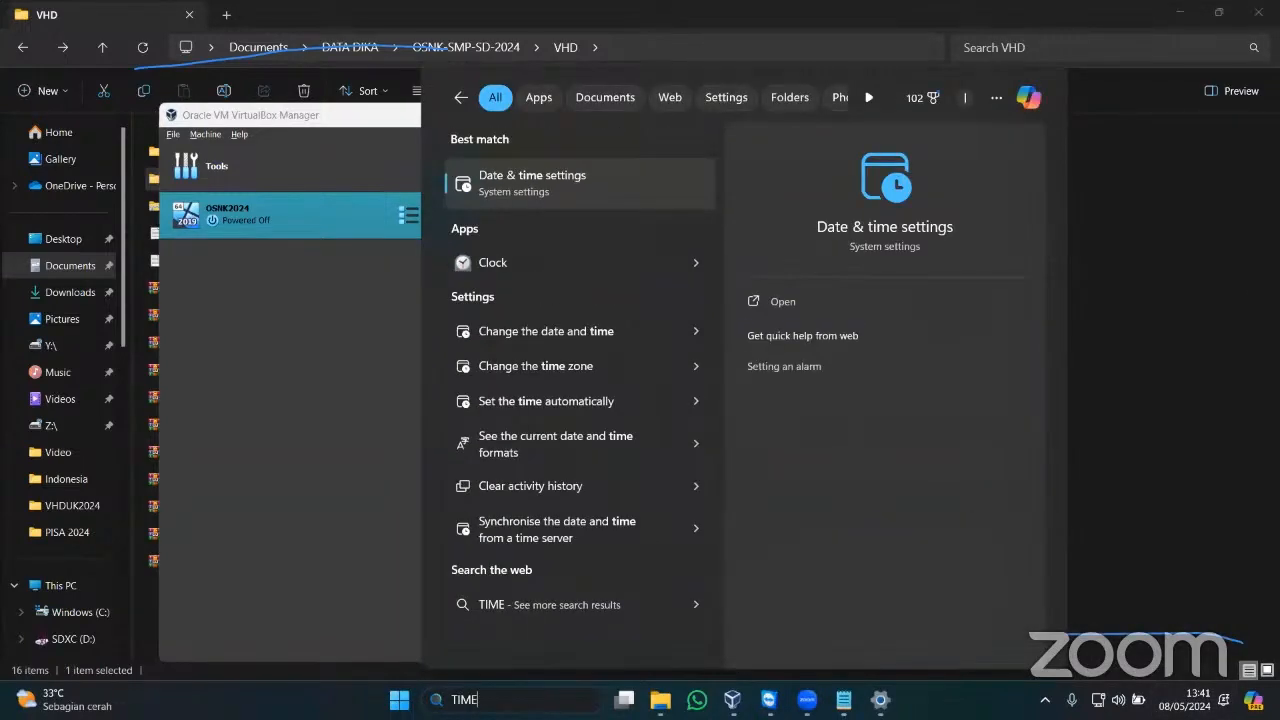
key("Return")
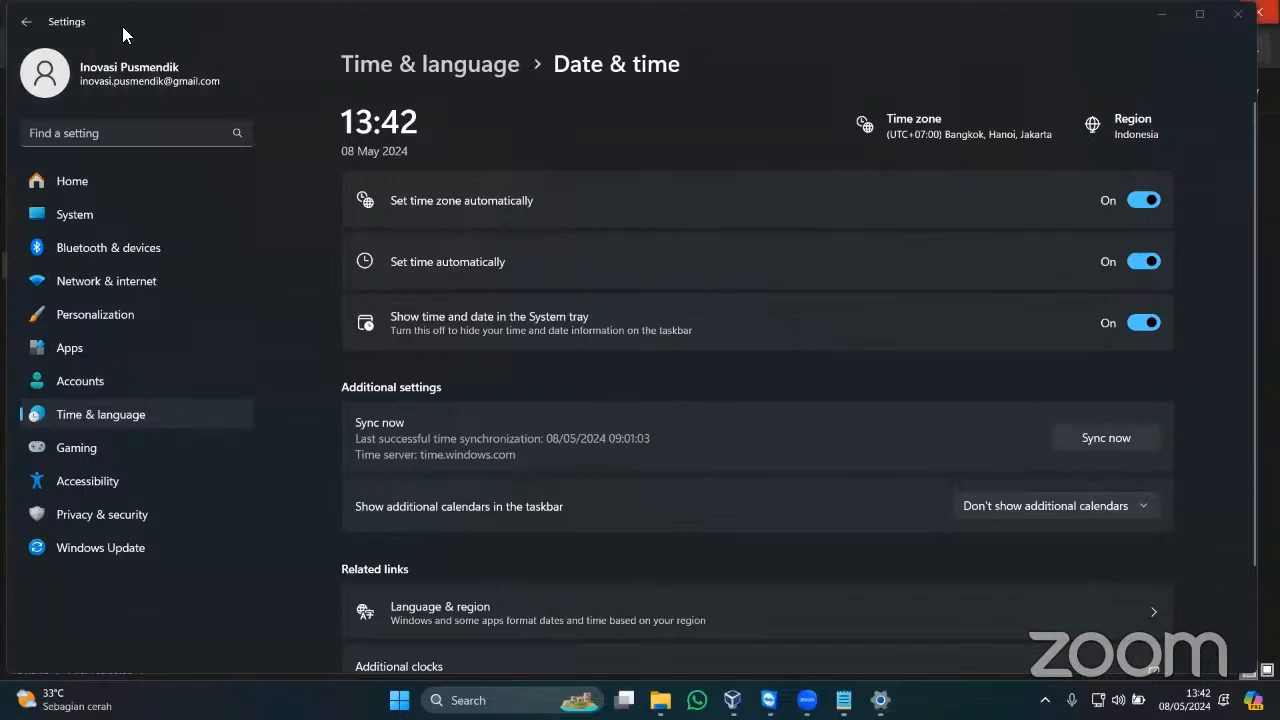
left_click_drag(977, 15, 936, 134)
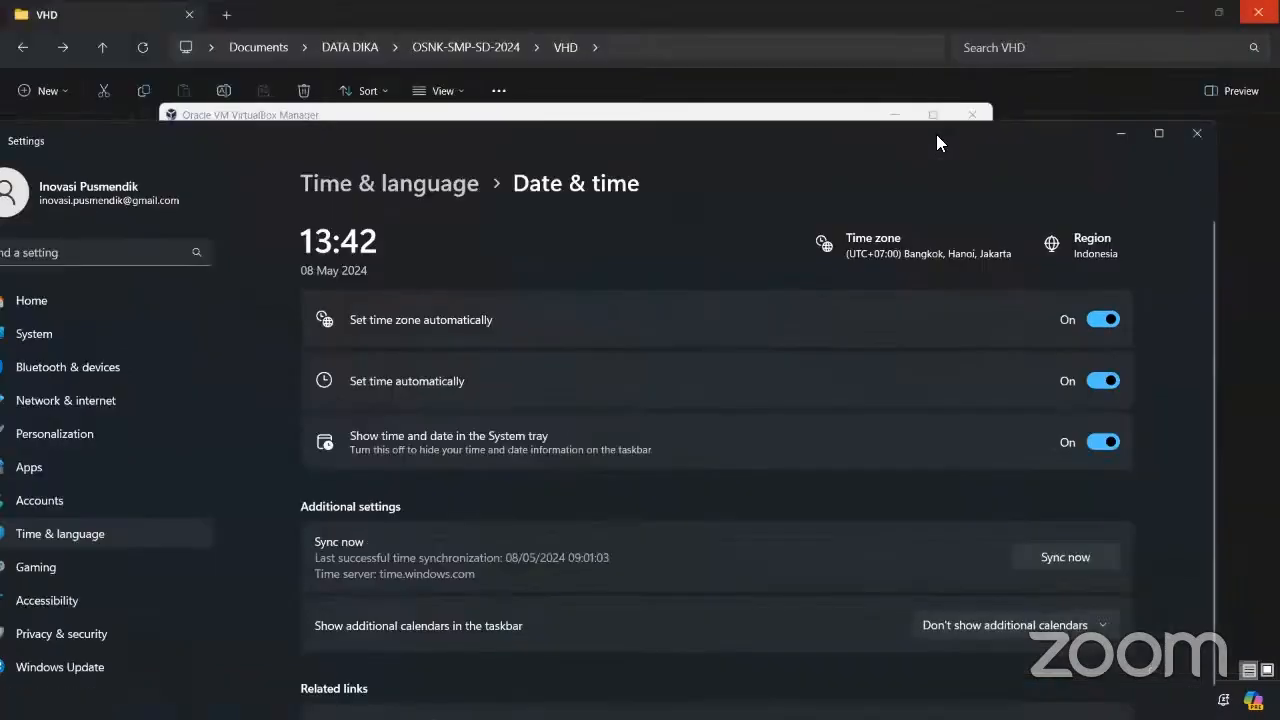
Close date and time settings, minimize VirtualBox, and open the ExambrowserAdmin_24.0501_OSNK-SMP-SD-2024 folder.
left_click(1197, 133)
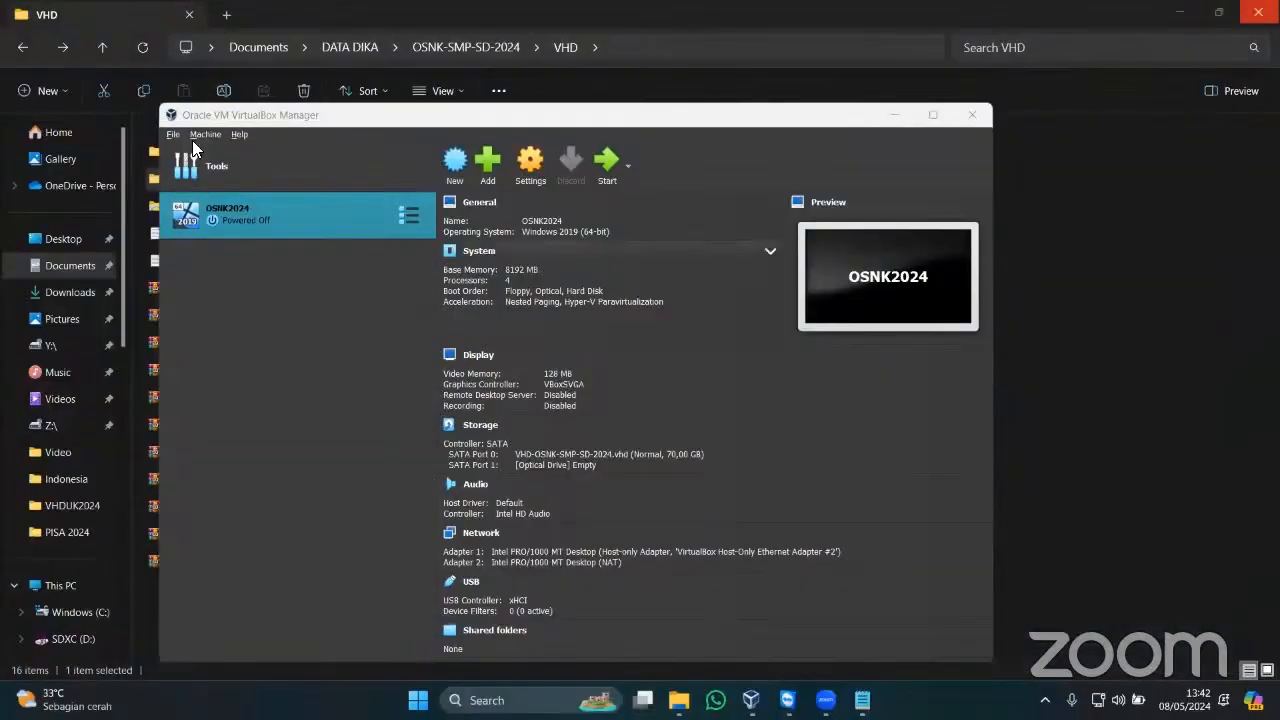
left_click(894, 114)
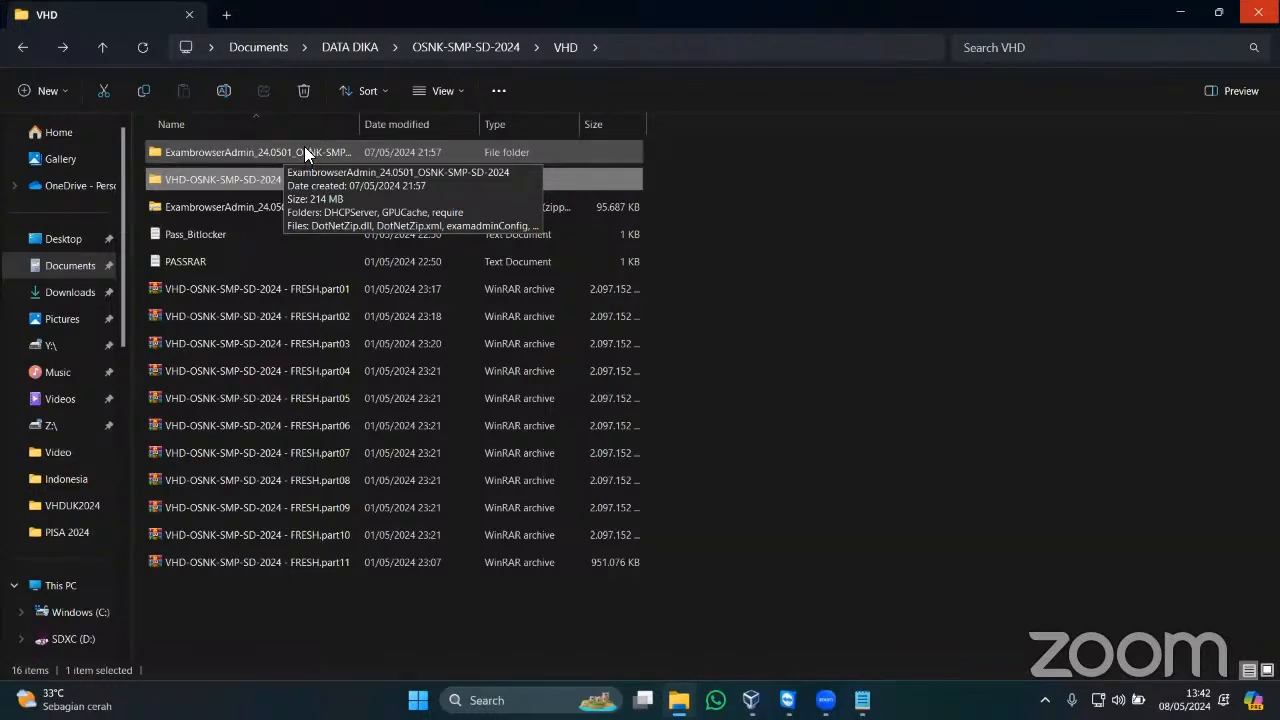
double_click(302, 150)
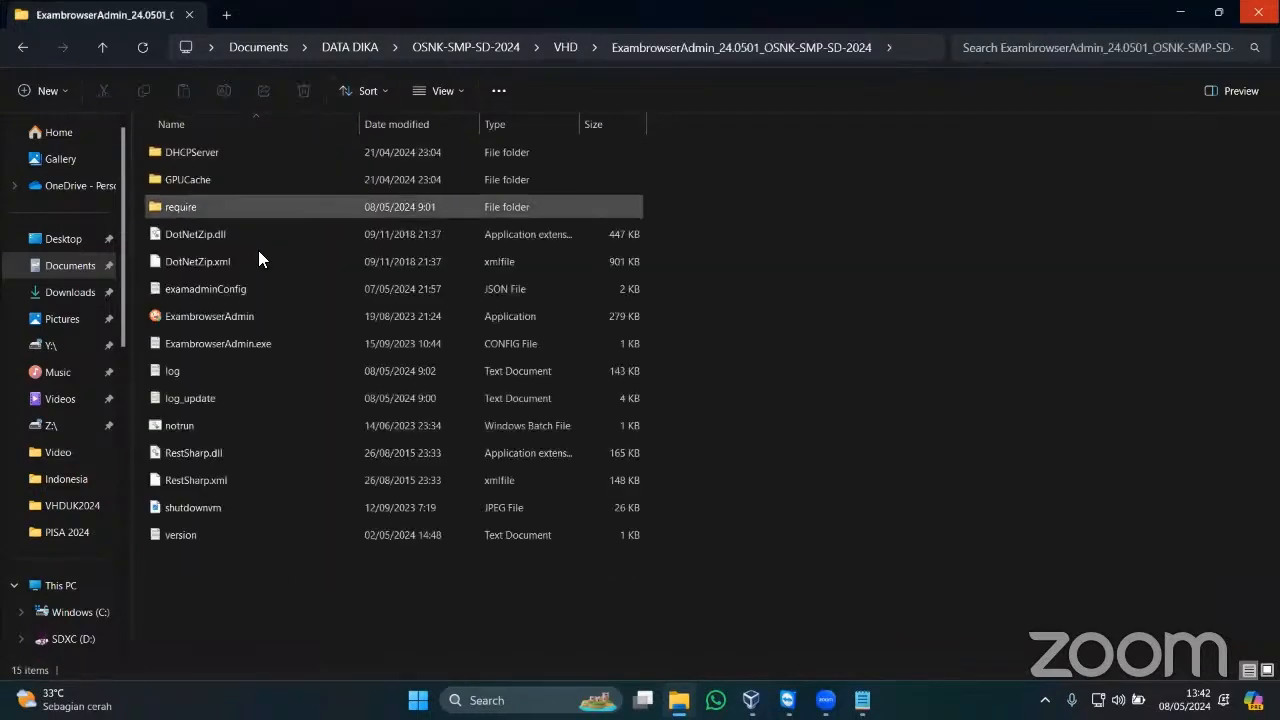
Launch ExambrowserAdmin and save OSNK2024 as the Nama VM under Set Virtual Machine.
double_click(236, 315)
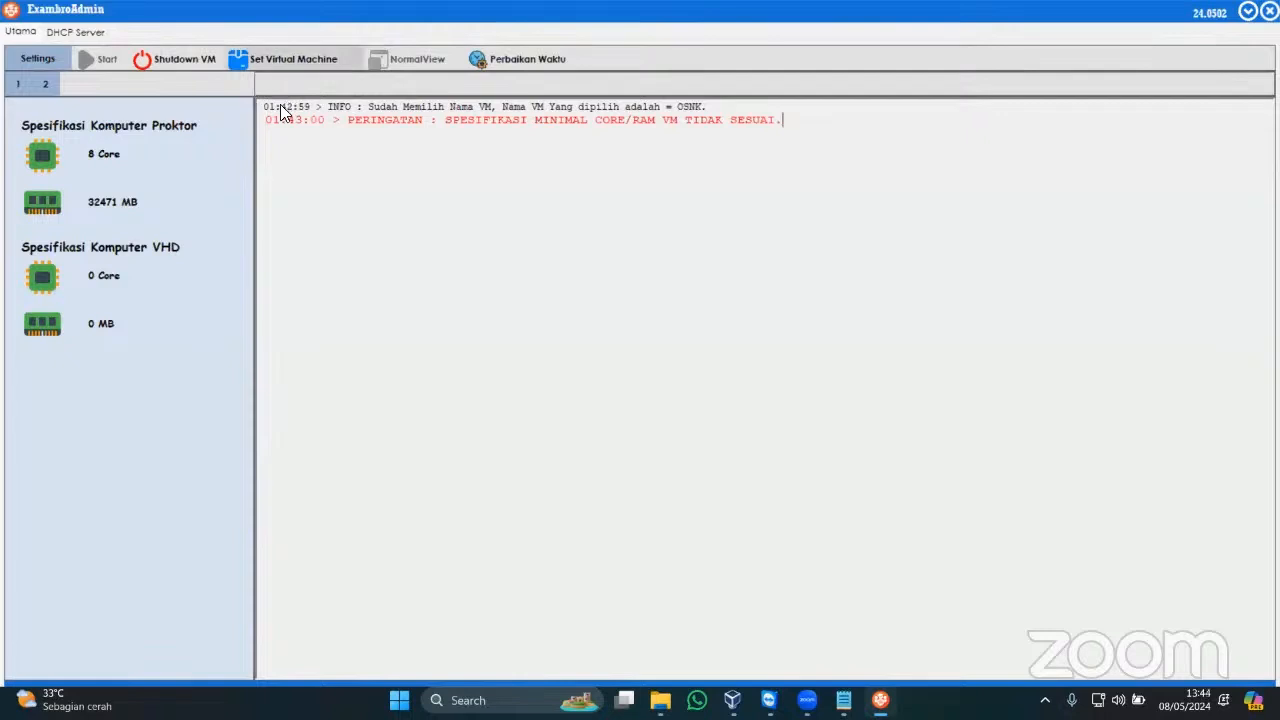
left_click(290, 58)
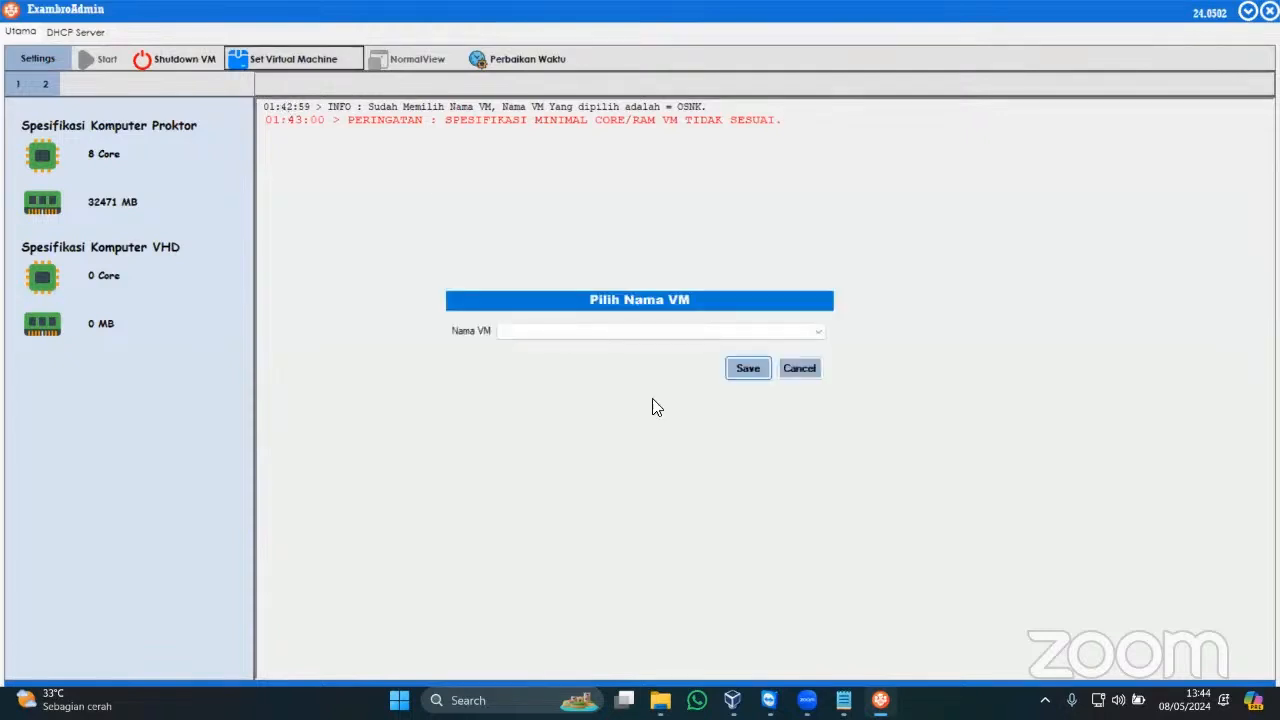
left_click(816, 332)
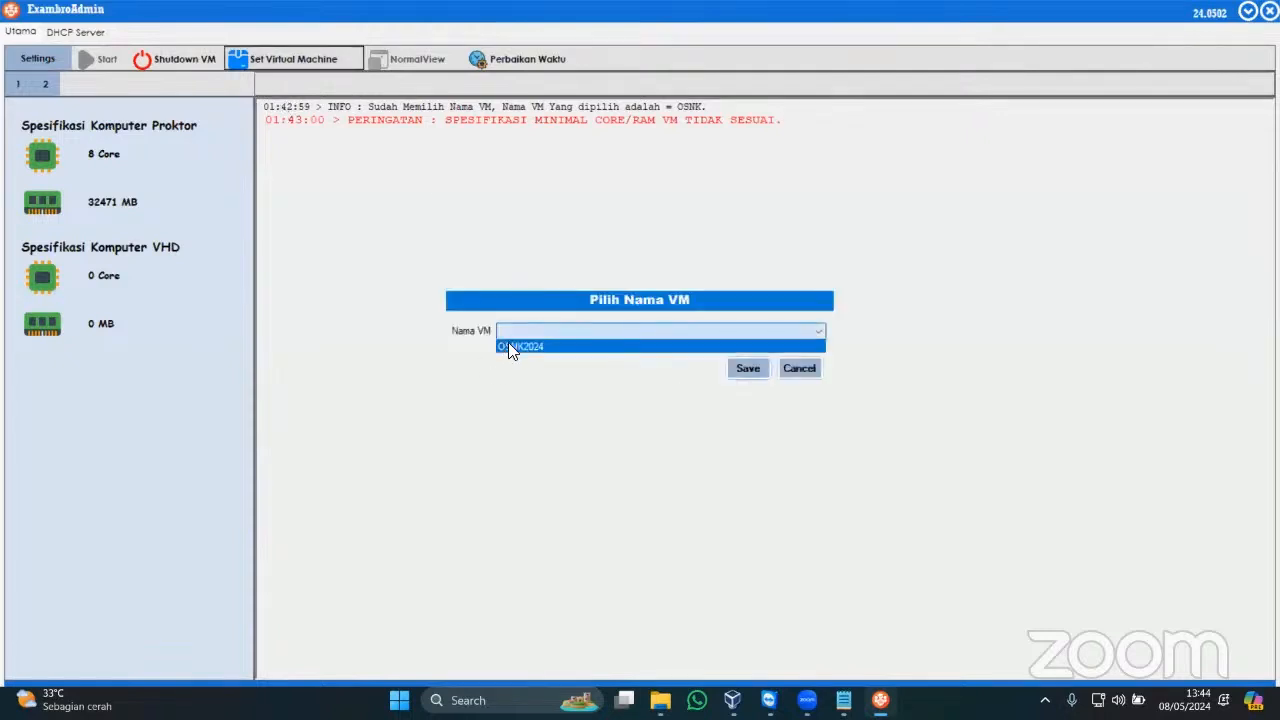
left_click(510, 346)
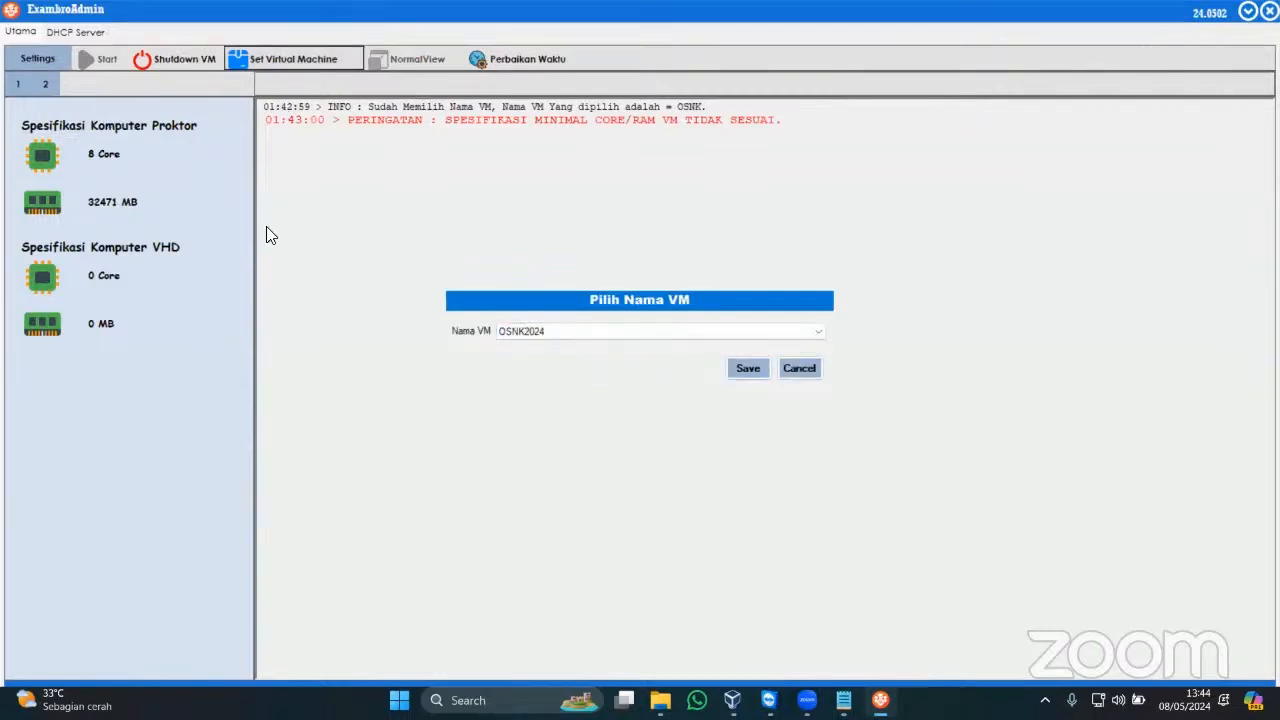
left_click(748, 369)
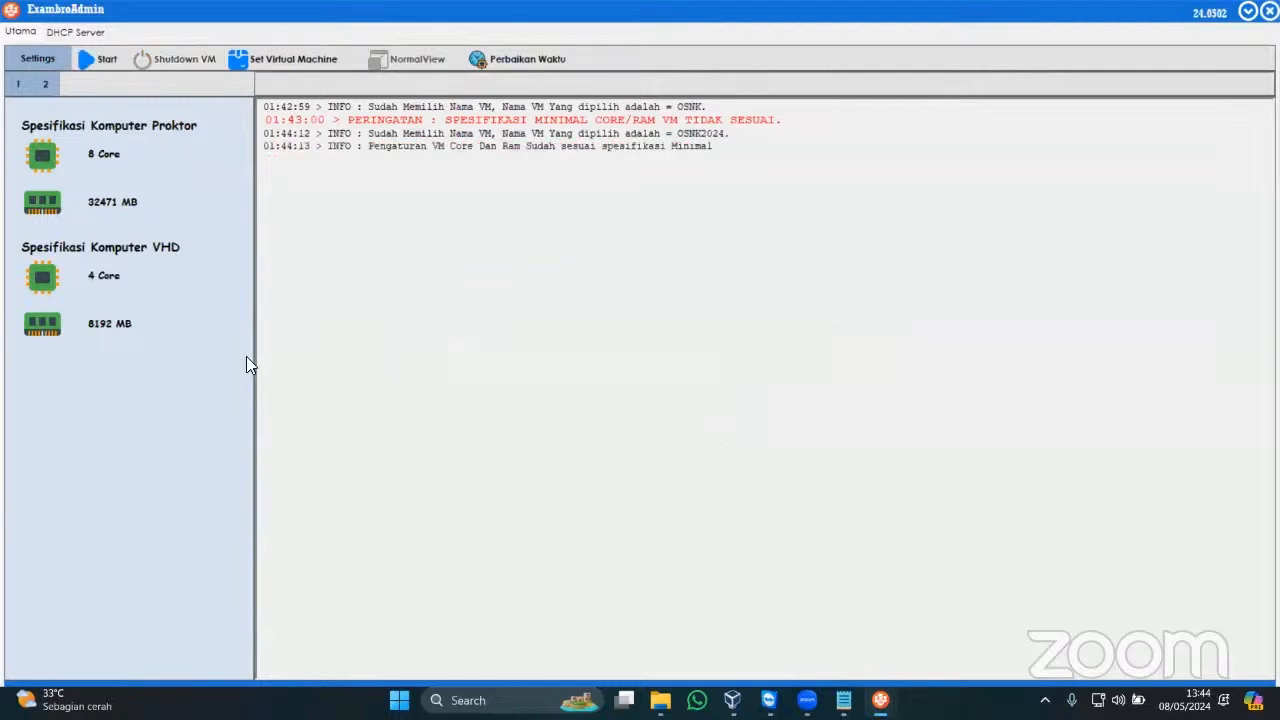
Start the OSNK2024 VM in ExambroAdmin and open the Wi-Fi settings page.
left_click(96, 58)
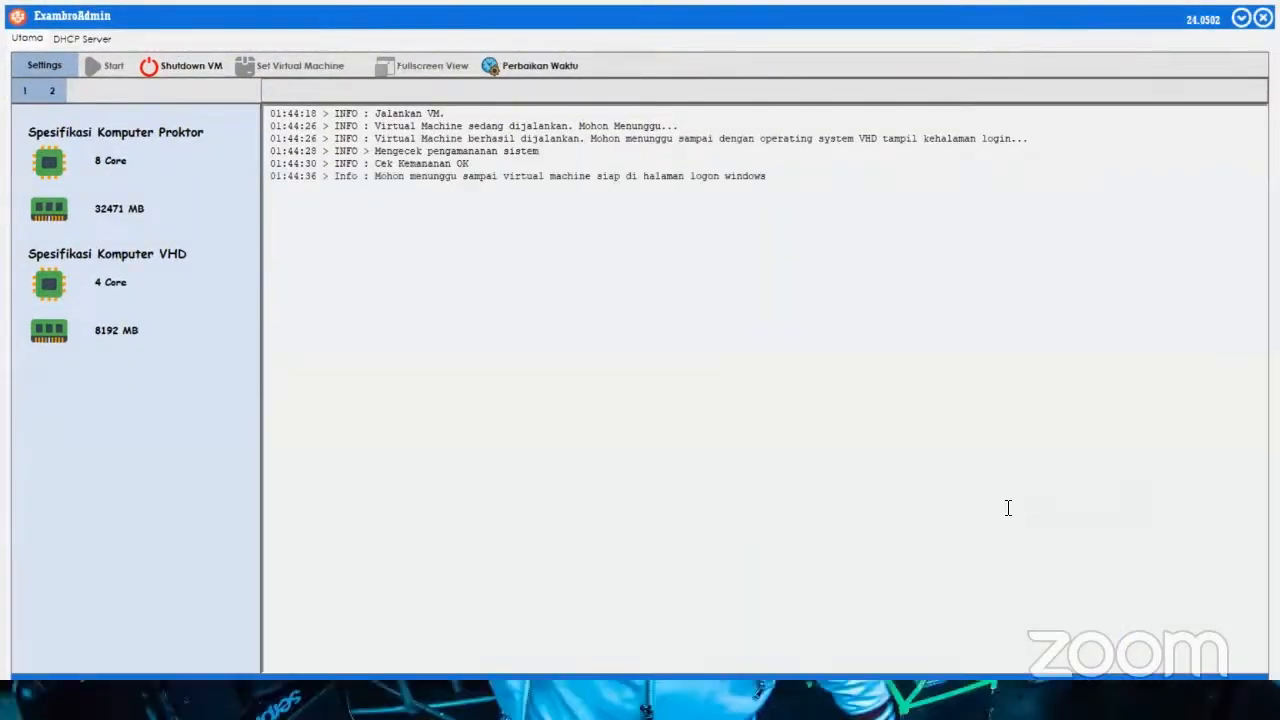
left_click(1100, 700)
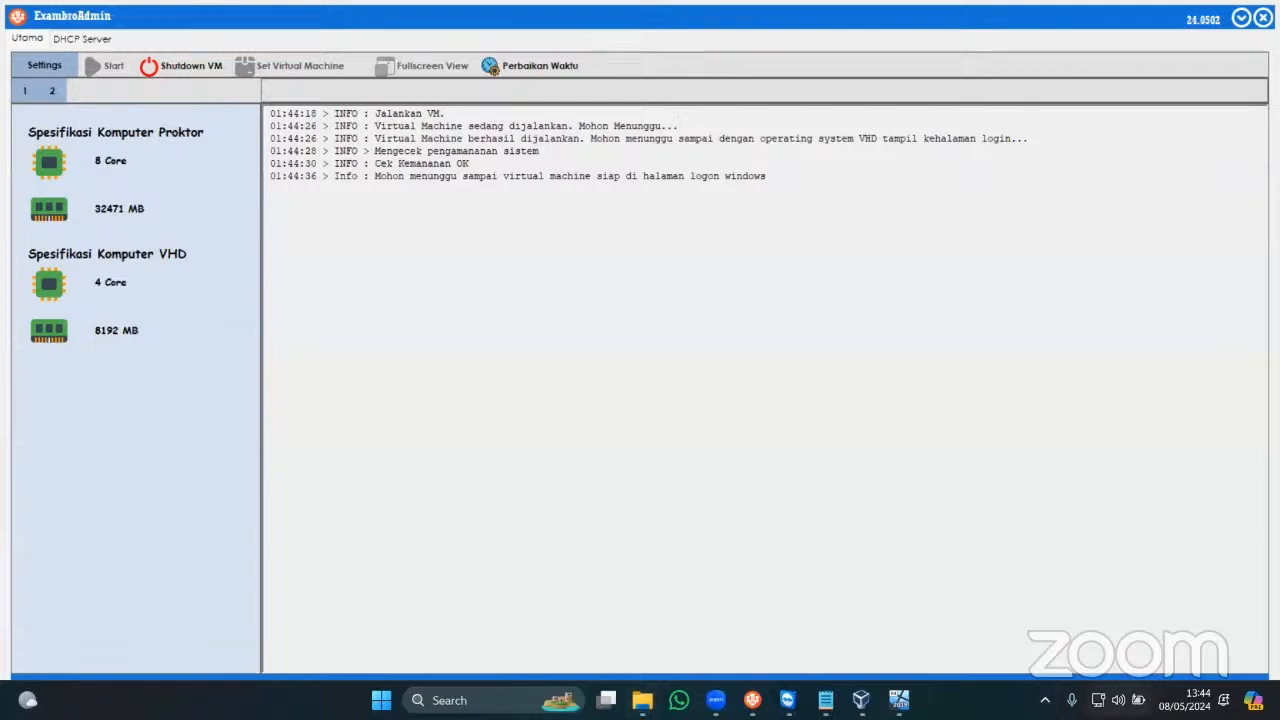
left_click(1056, 380)
left_click(1022, 661)
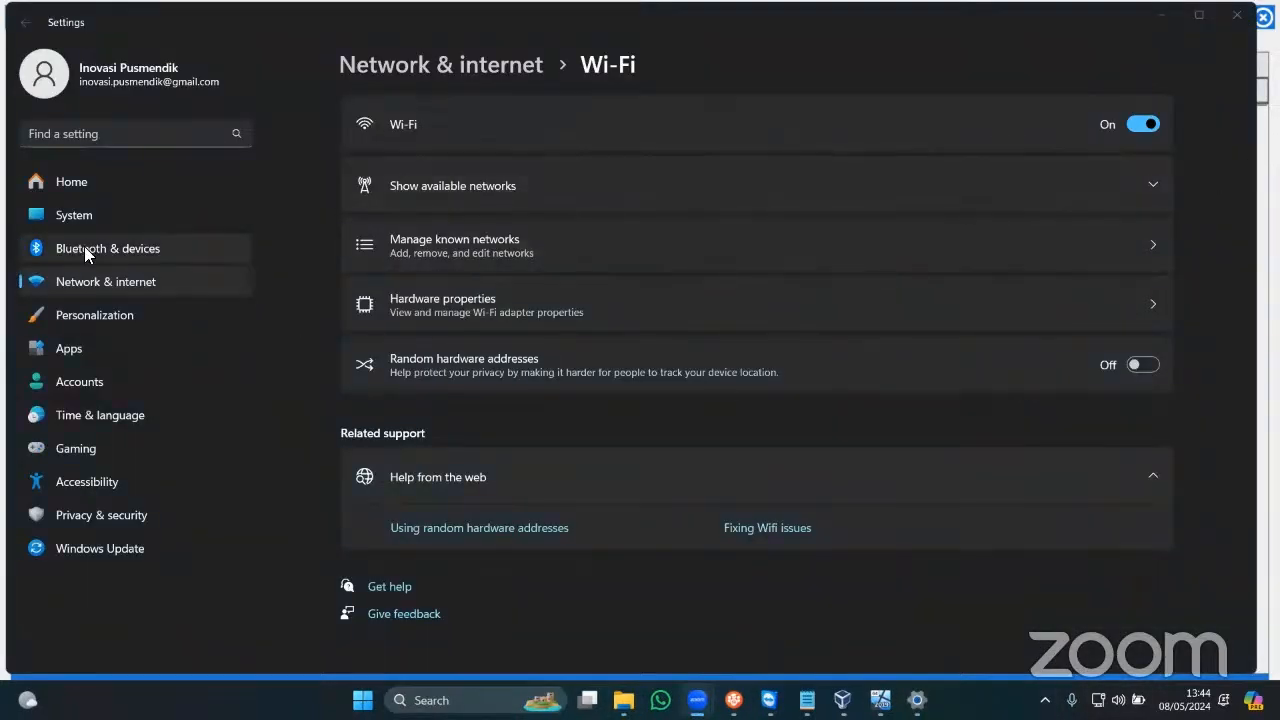
Open Network & internet advanced settings, check the ExambroAdmin log, then return to the adapters list.
left_click(90, 281)
left_click(708, 285)
left_click(25, 22)
left_click(1161, 14)
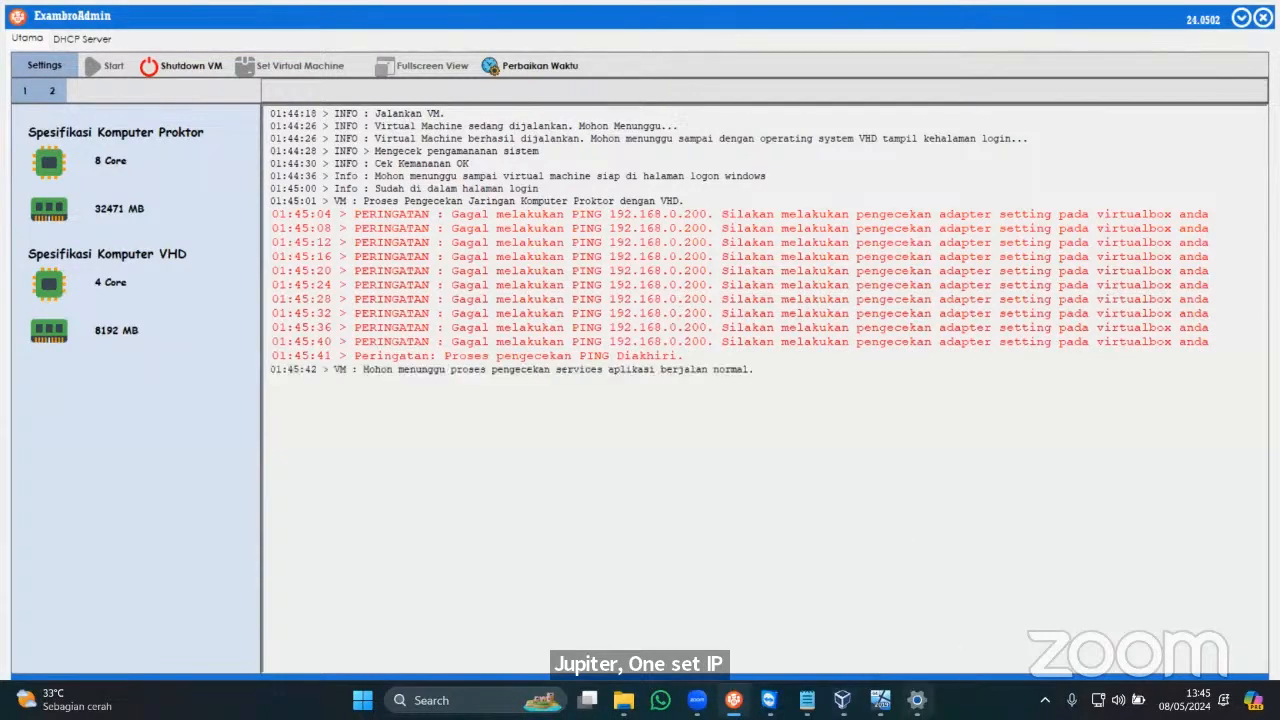
left_click(917, 700)
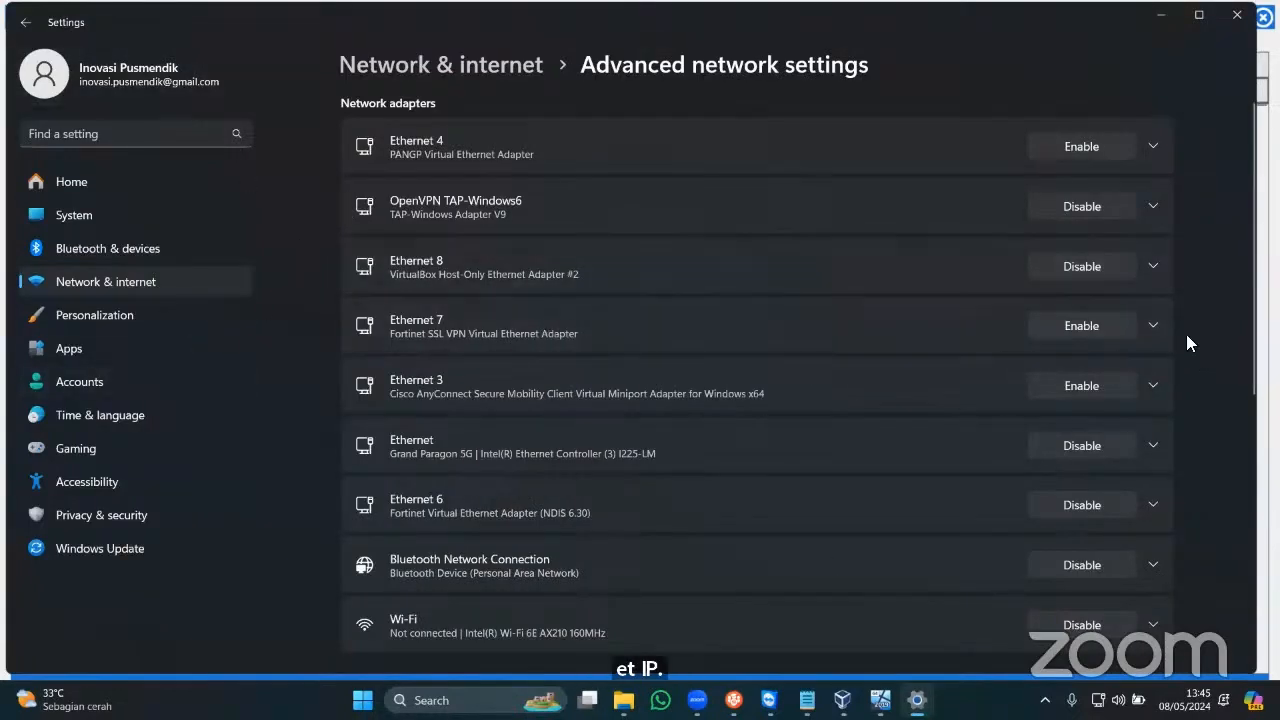
Set Ethernet 8's TCP/IPv4 to fixed IP 192.168.0.199, mask 255.255.255.0, and confirm.
left_click(1154, 266)
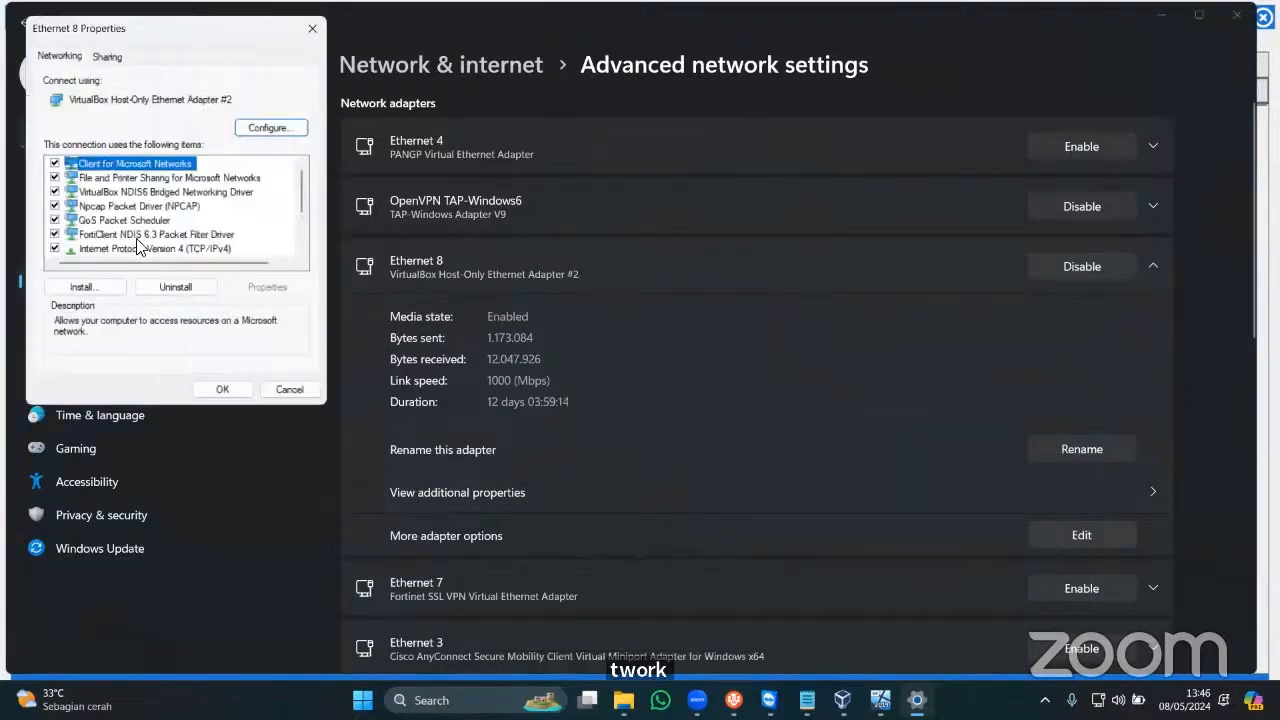
scroll(170, 255, "down", 1)
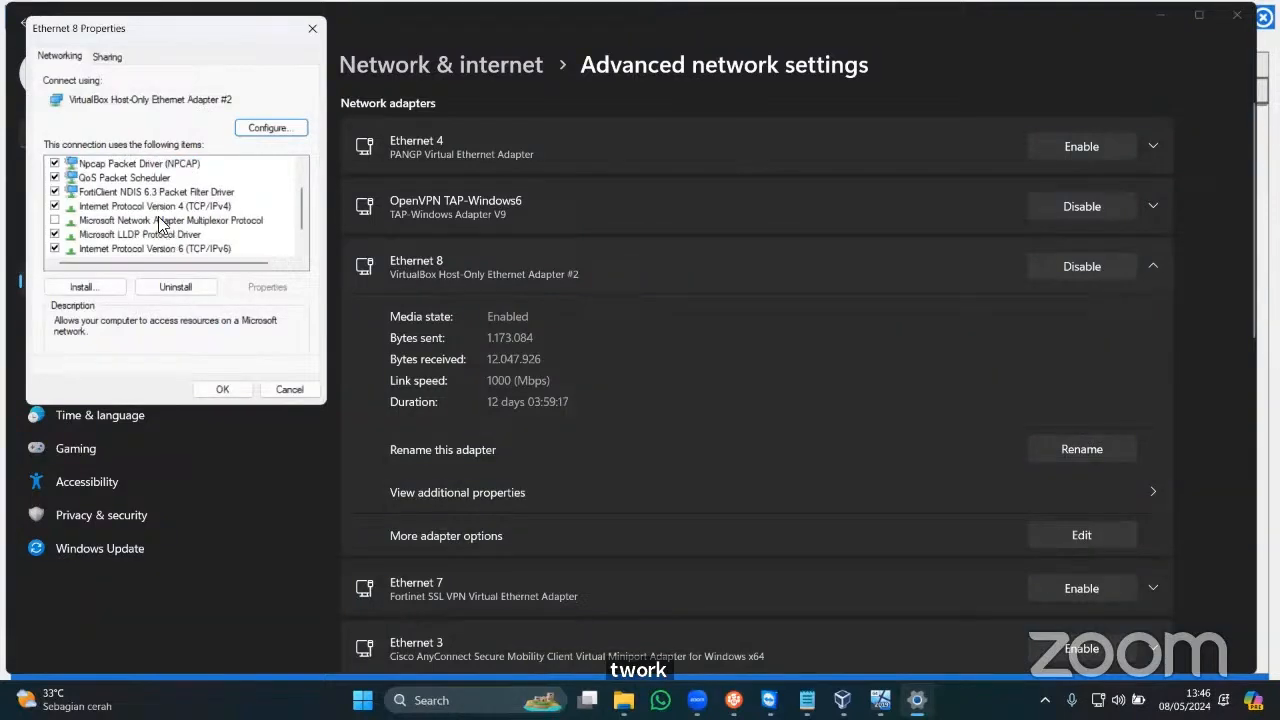
left_click(170, 206)
left_click(268, 287)
left_click(163, 216)
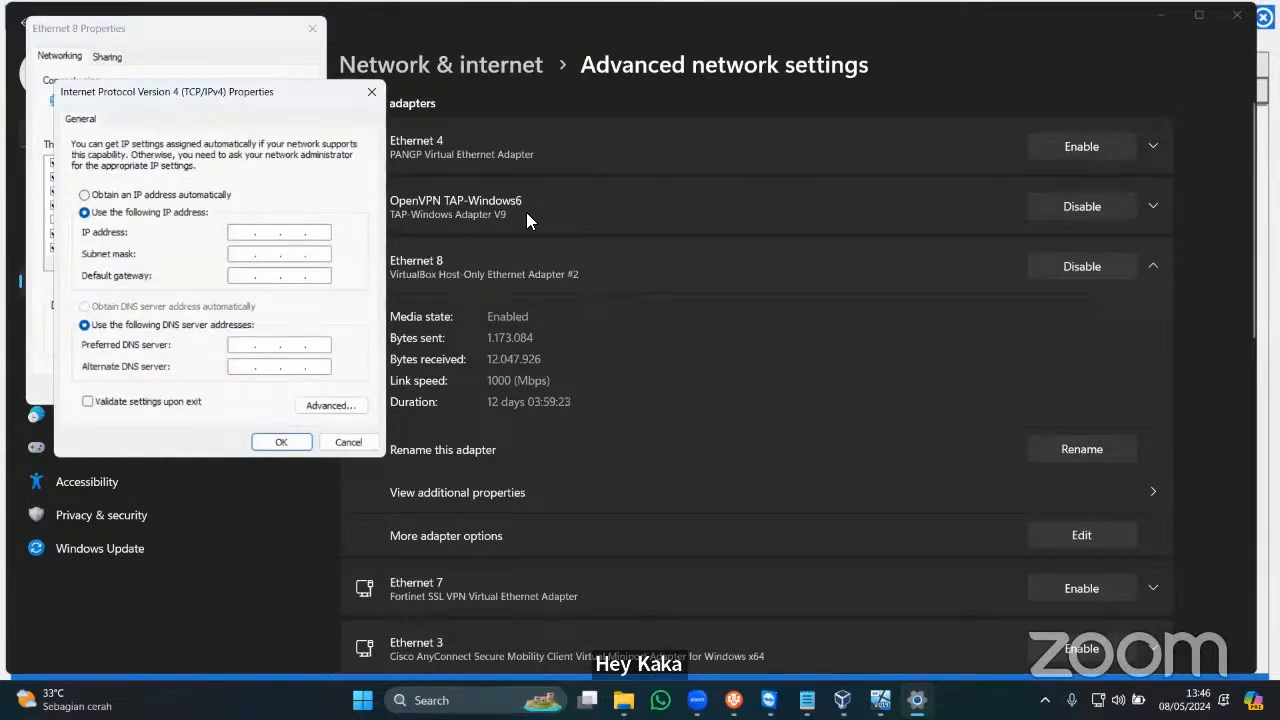
type("192 . 168 . ")
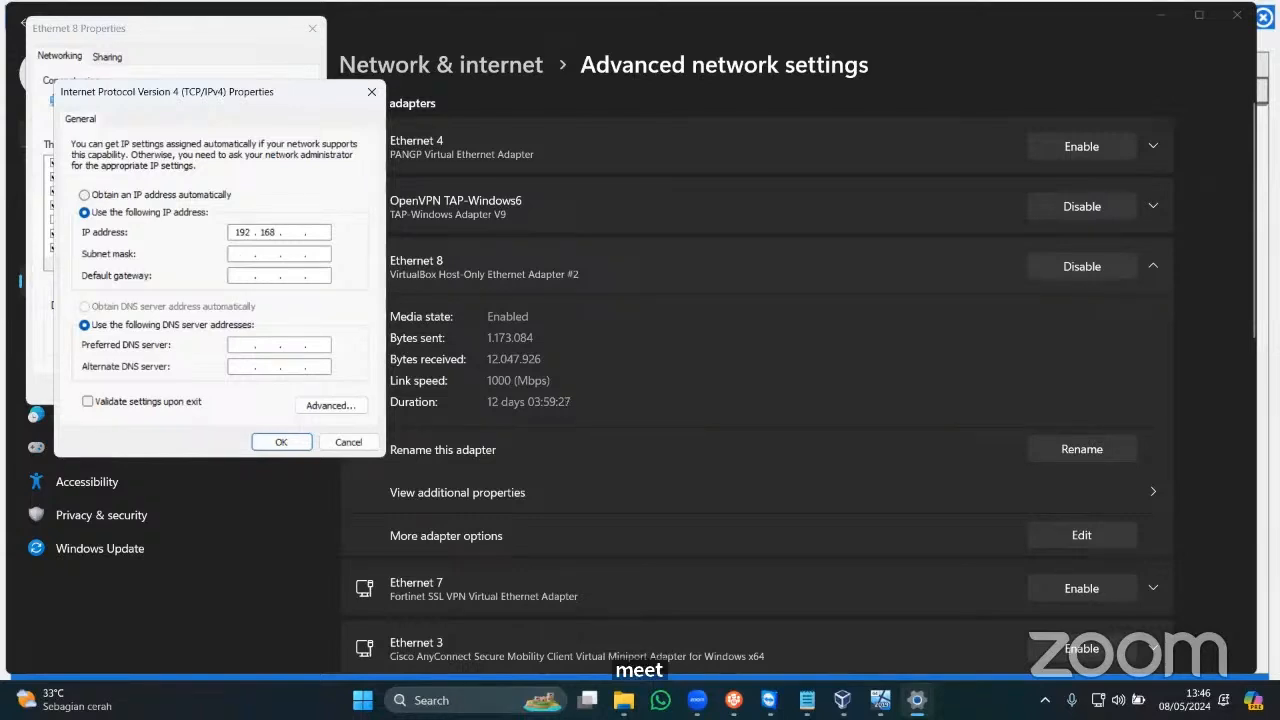
type("0")
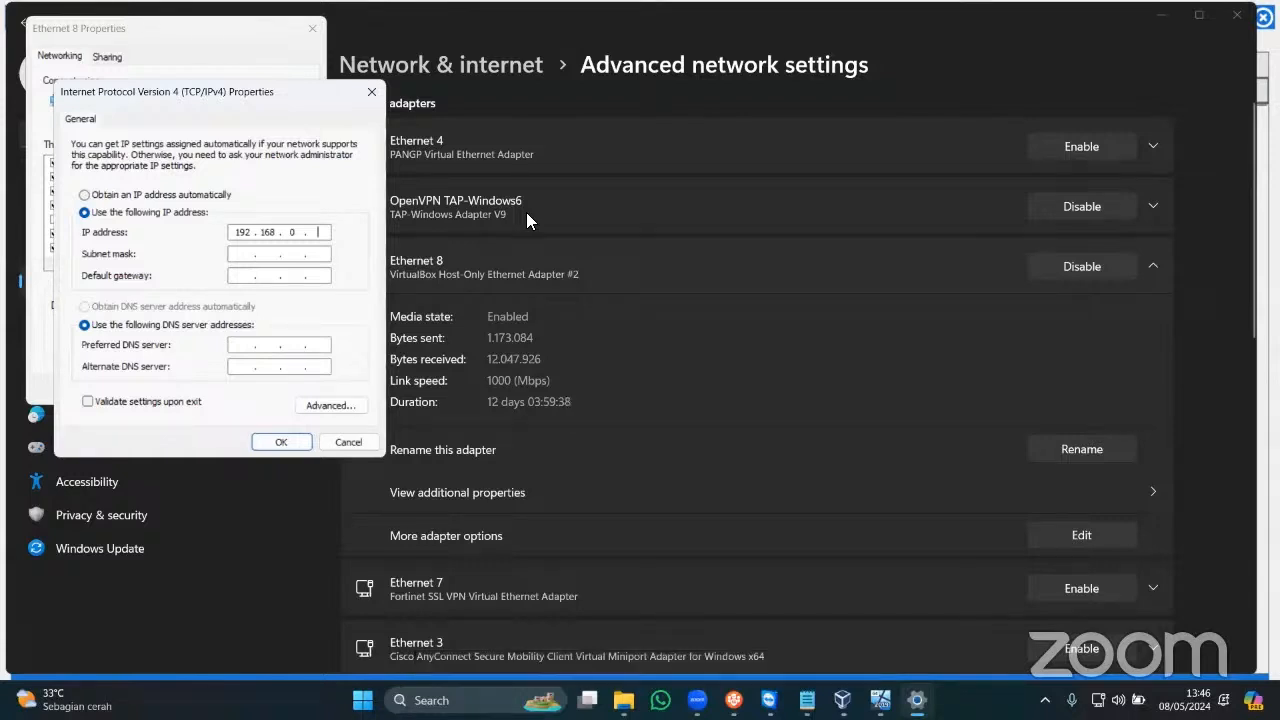
type("199")
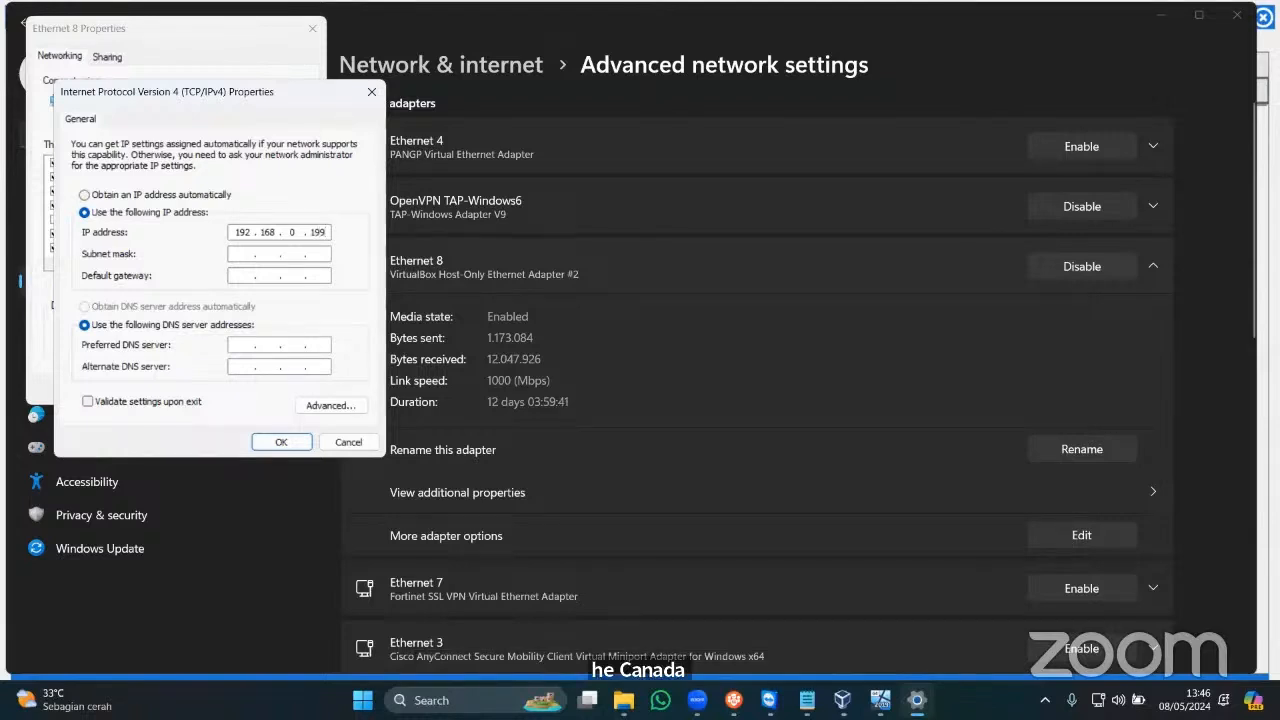
key("Tab")
key("Tab")
left_click(279, 442)
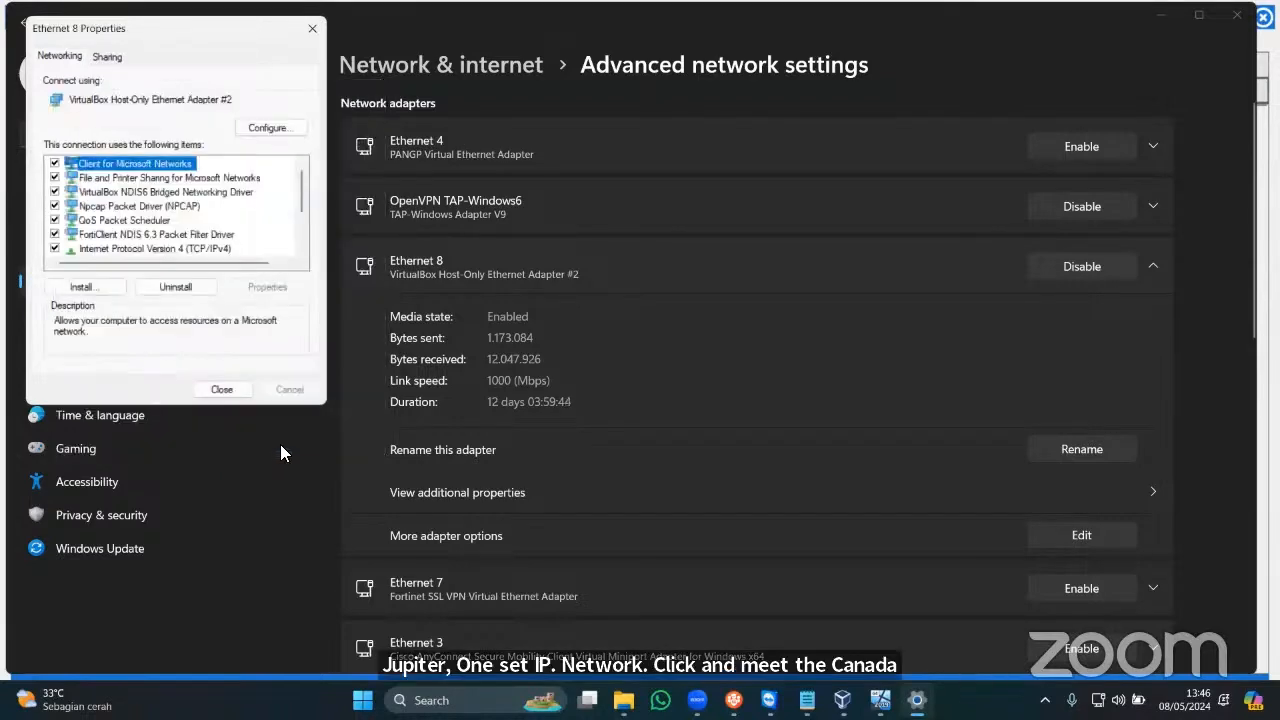
left_click(222, 389)
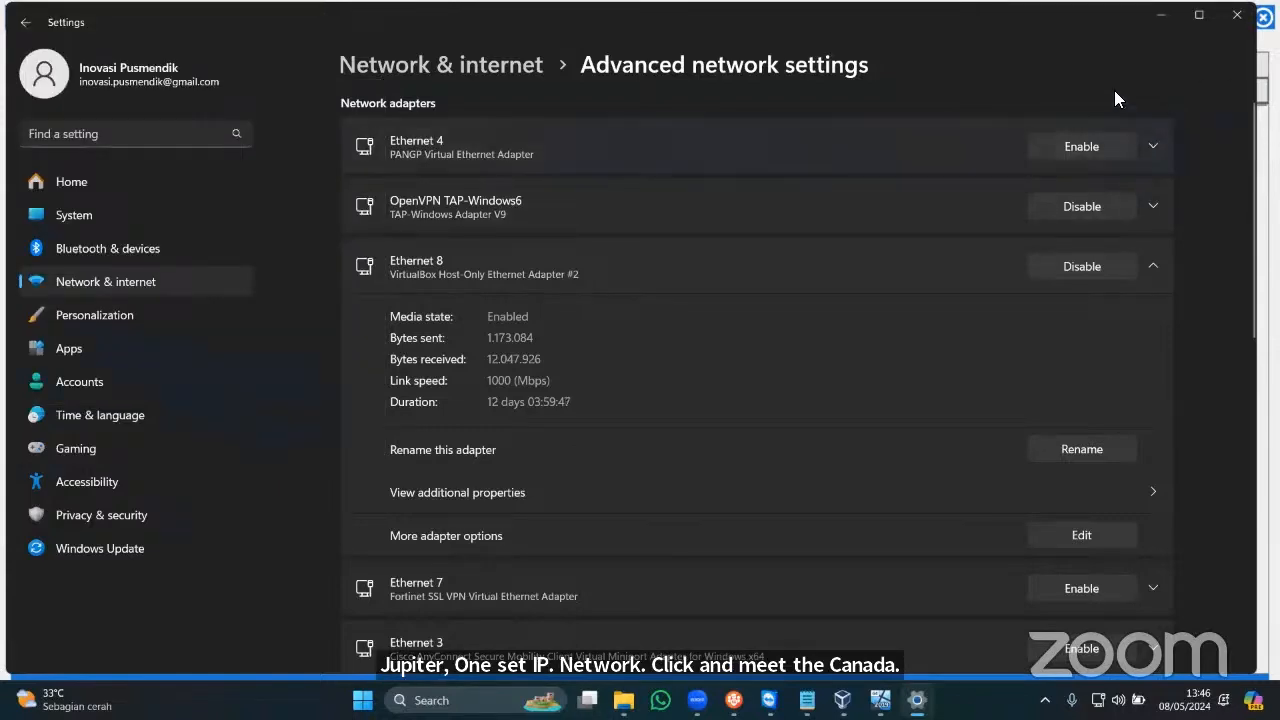
Minimize Settings to watch the ExambroAdmin log's health and starter checks.
left_click(1161, 15)
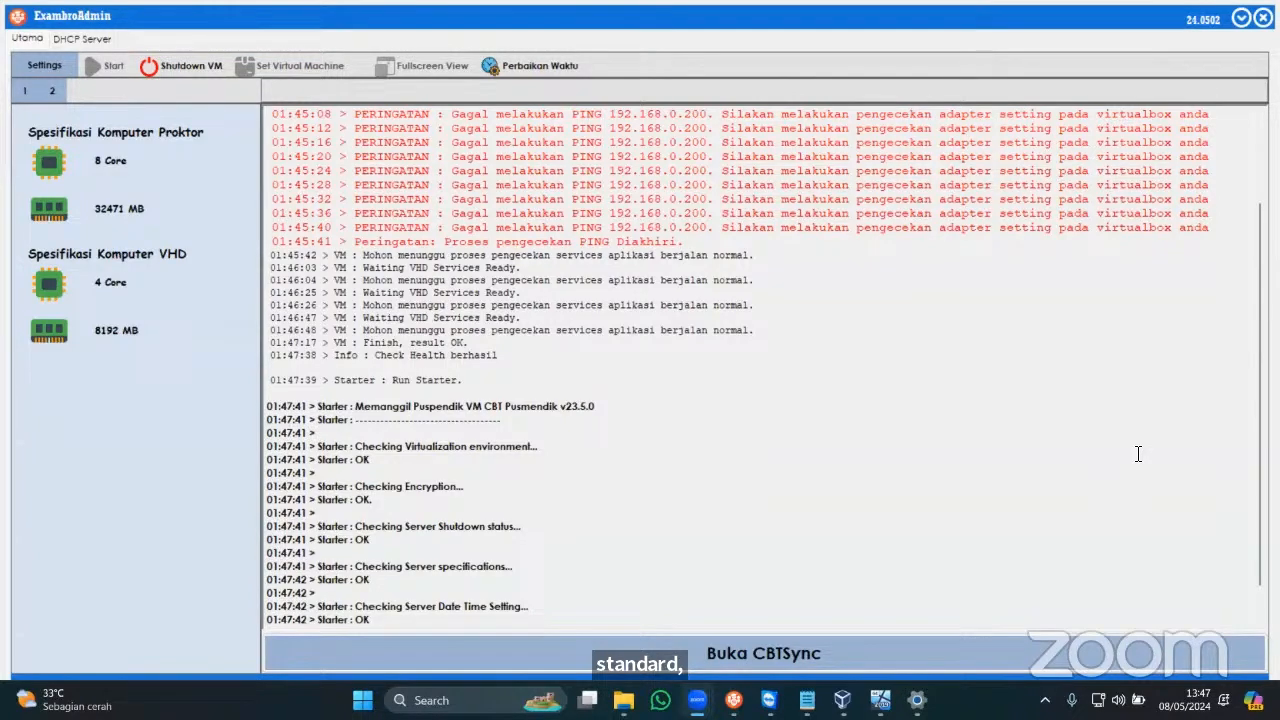
Launch CBT Sync and show its Login page in tab 1.
left_click(916, 648)
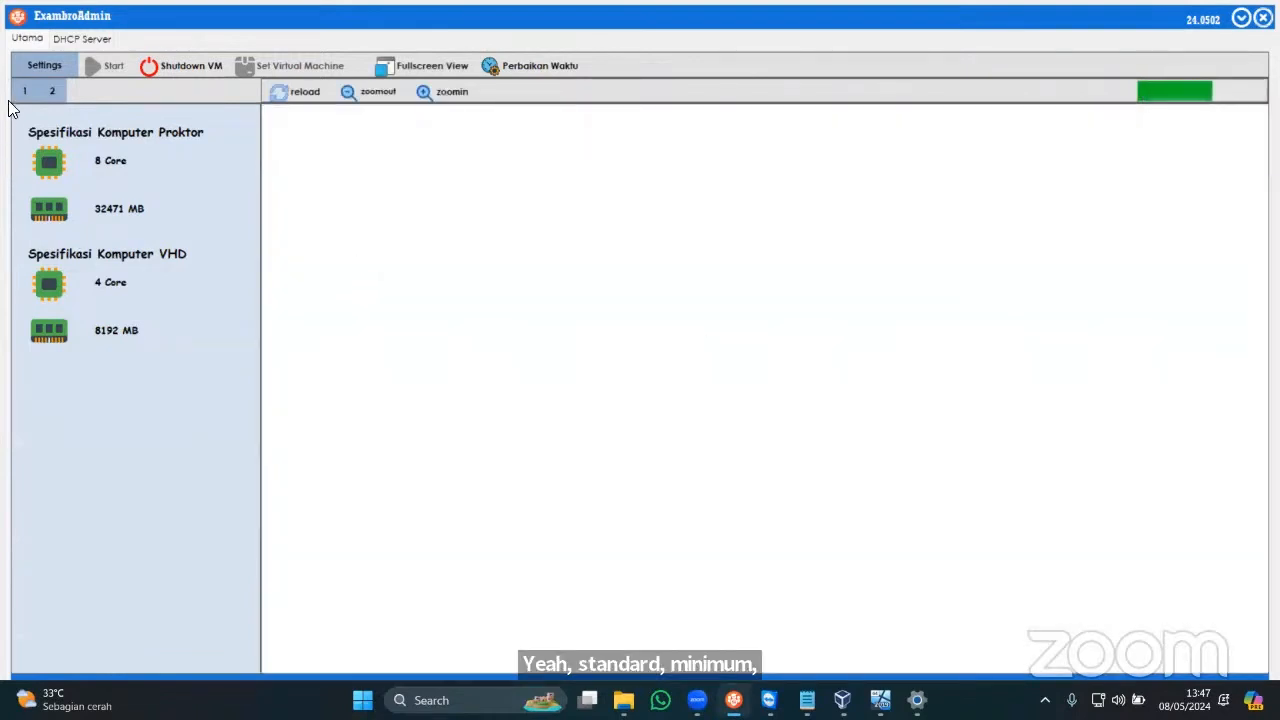
left_click(25, 91)
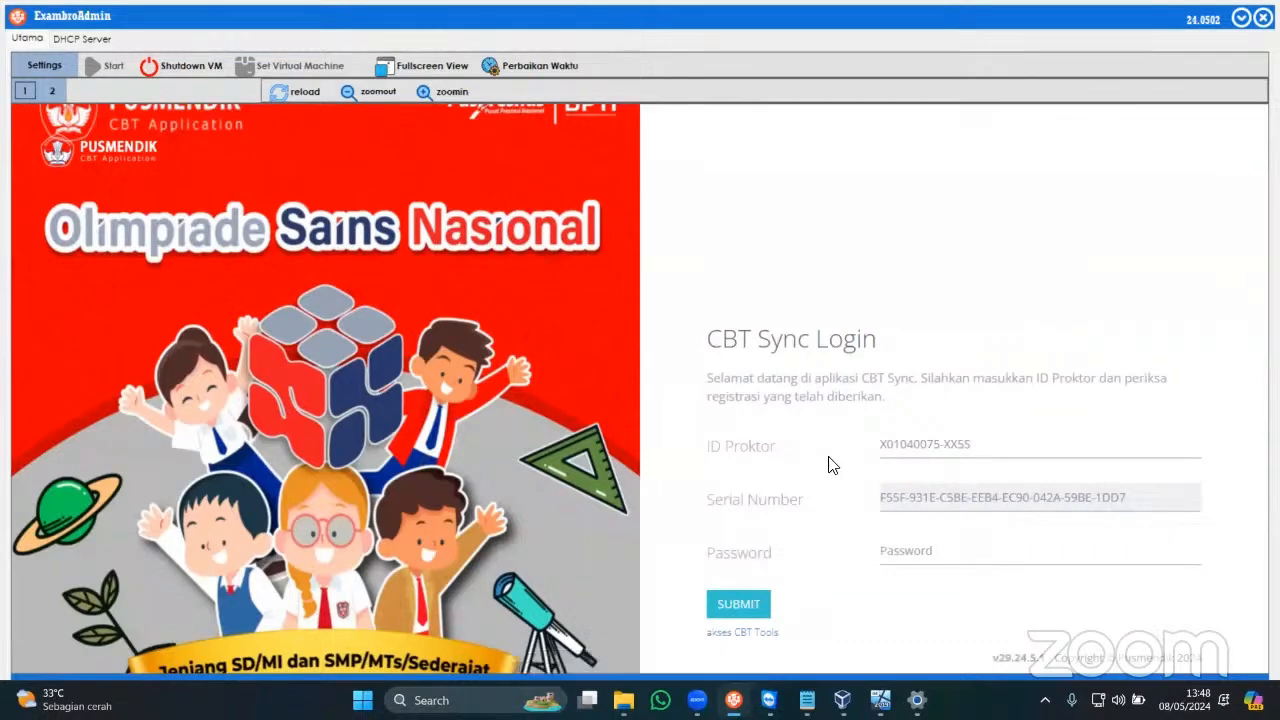
Copy the password line from the proctor notes and focus the CBT Sync Password field.
left_click(806, 700)
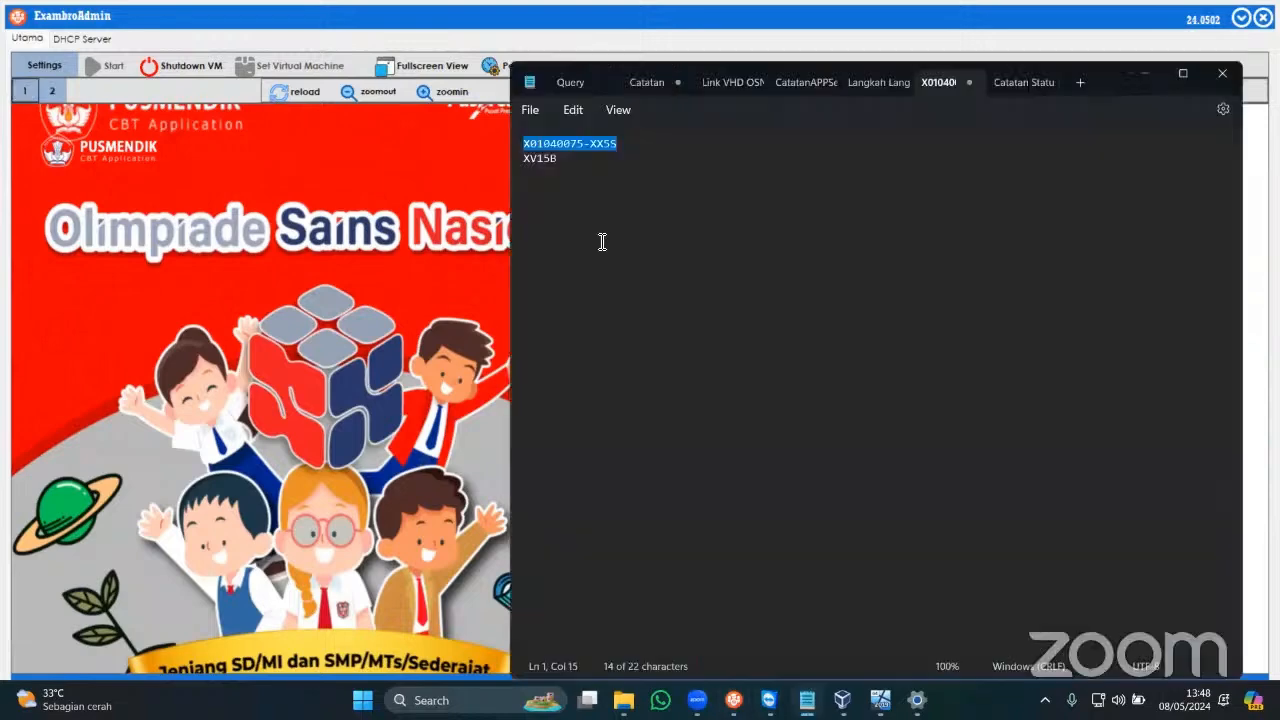
left_click_drag(524, 158, 525, 172)
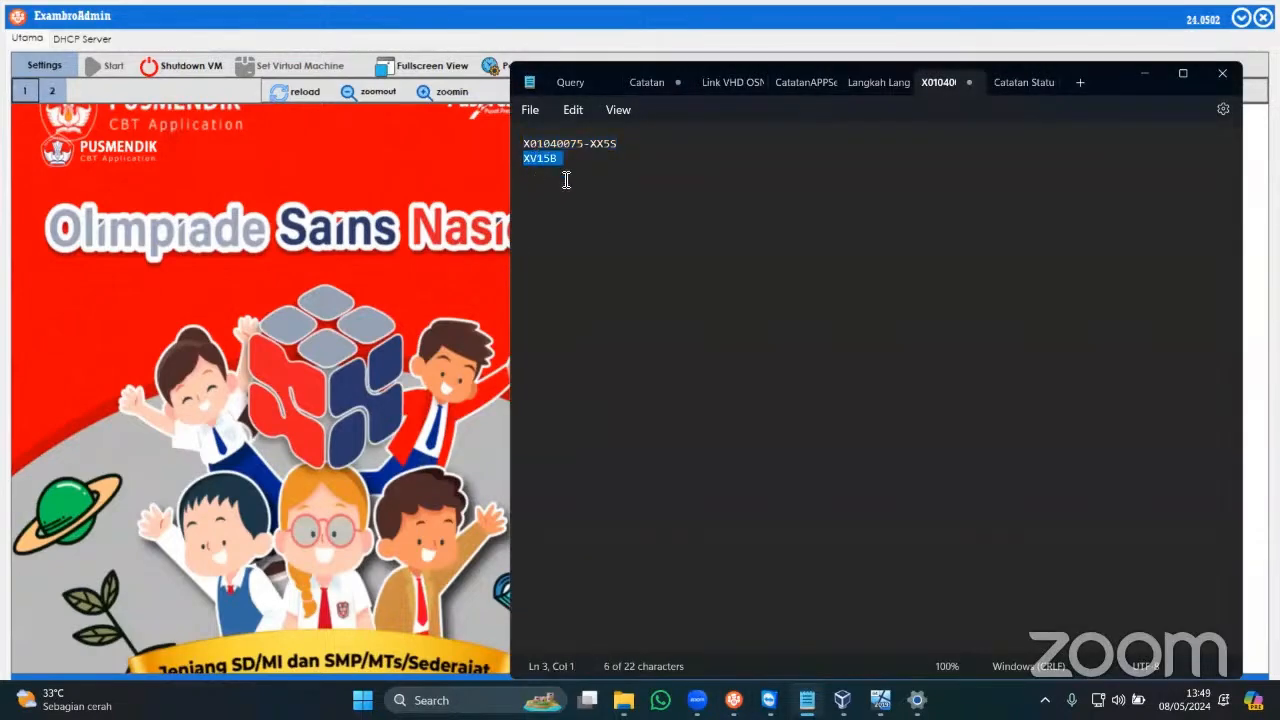
left_click(474, 270)
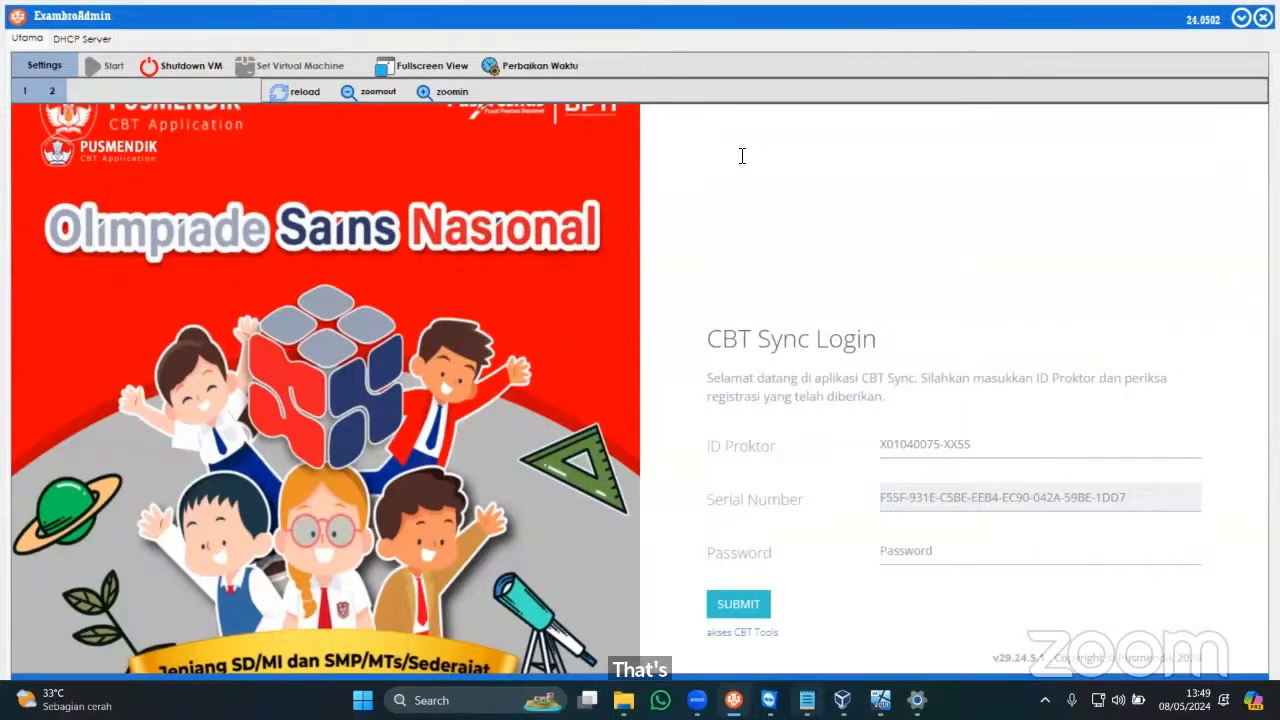
key("alt+Tab")
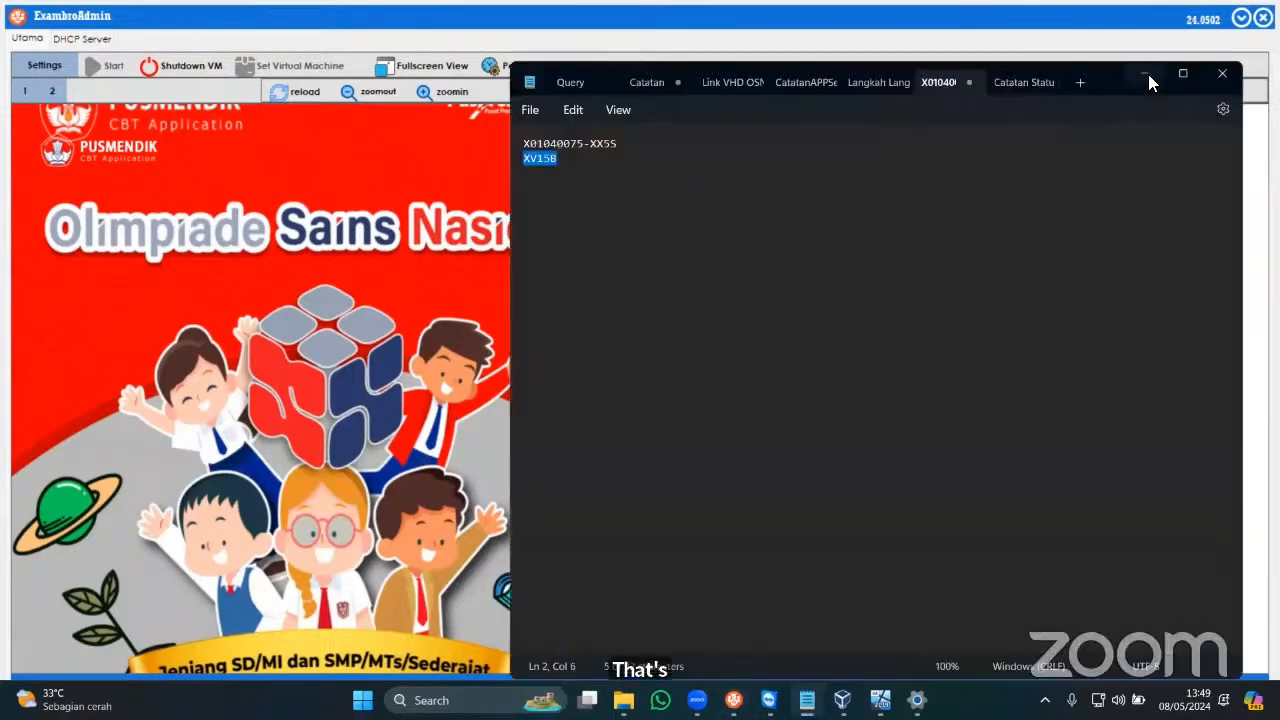
key("alt+Tab")
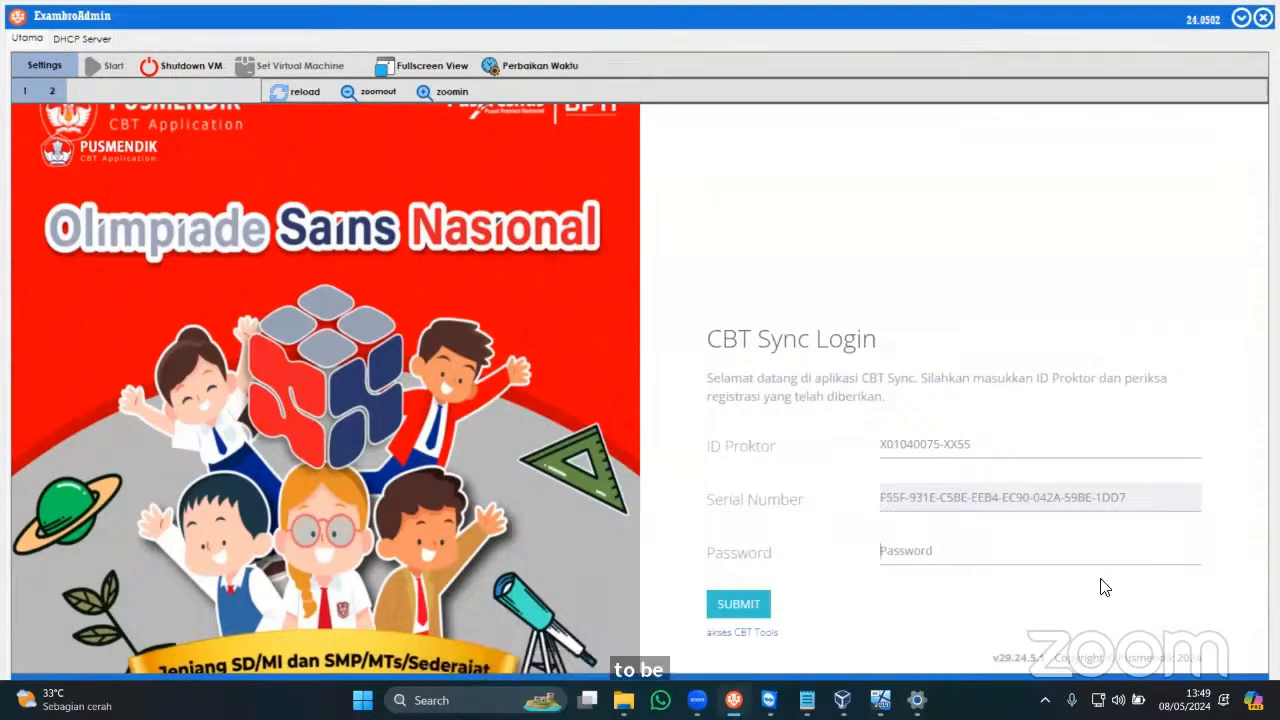
left_click(981, 446)
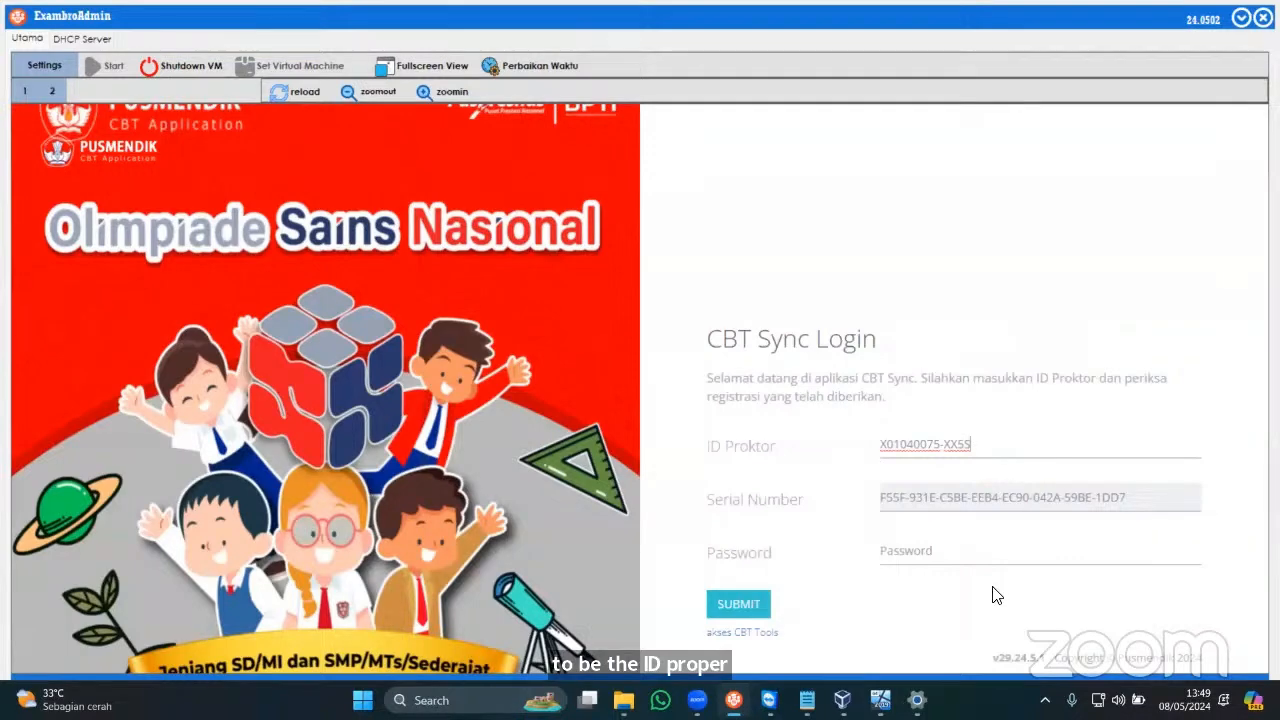
left_click(1008, 548)
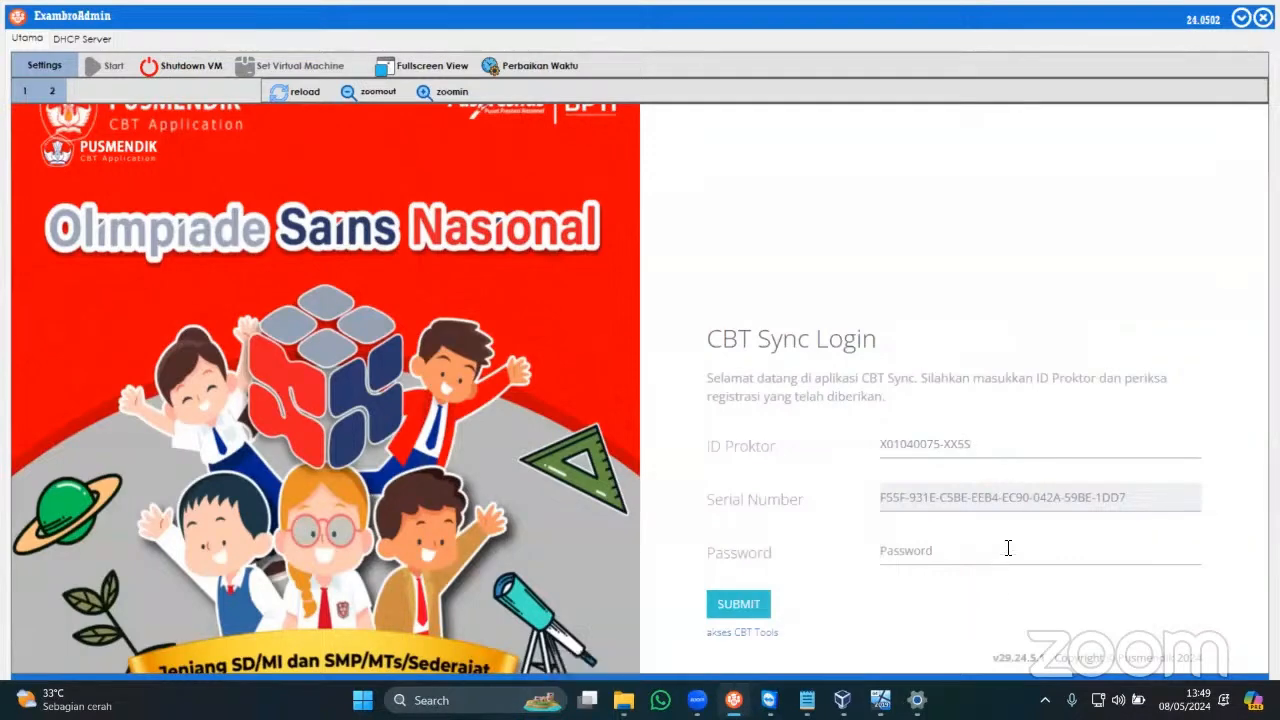
Enter the login password and submit the CBT Sync login form.
type("*****")
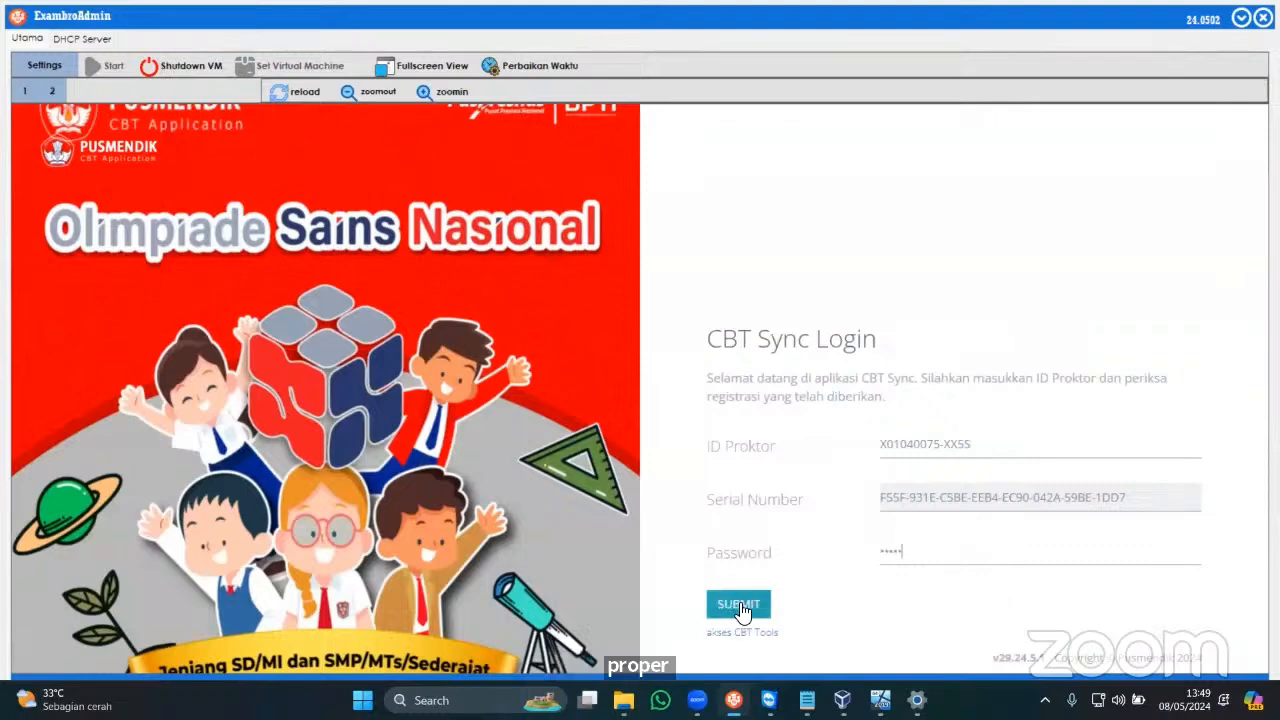
left_click(738, 604)
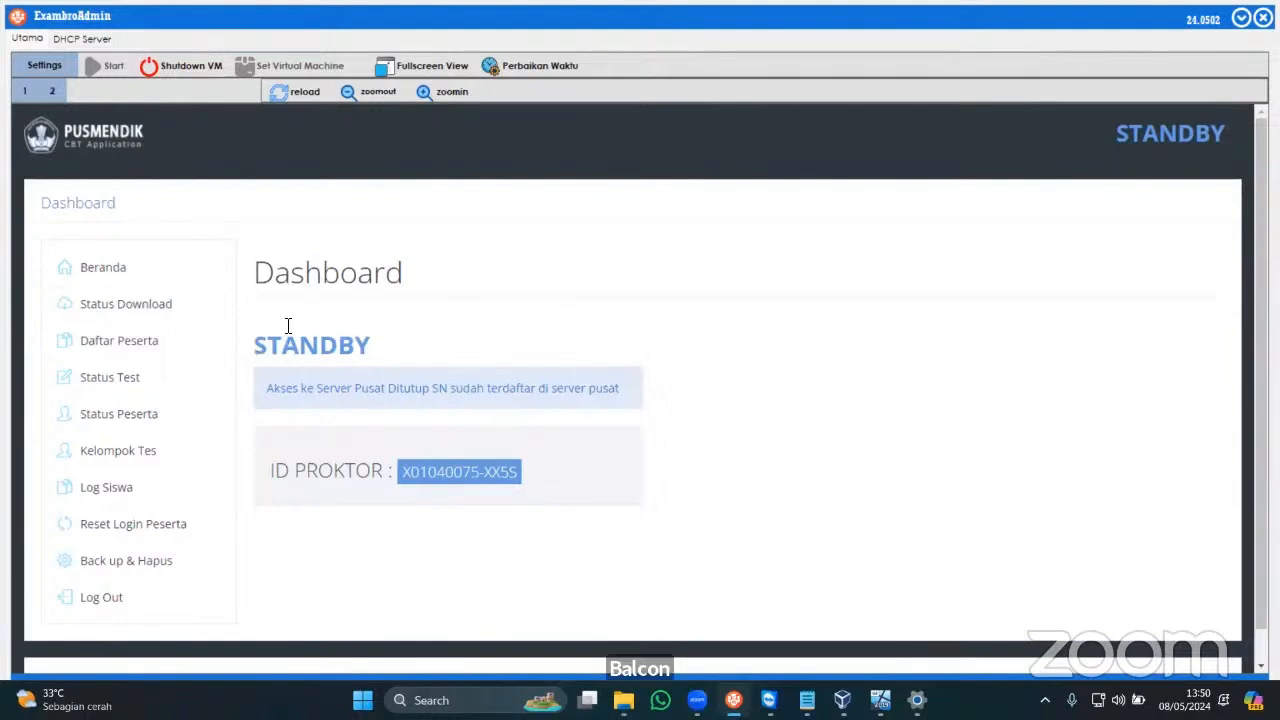
left_click(110, 600)
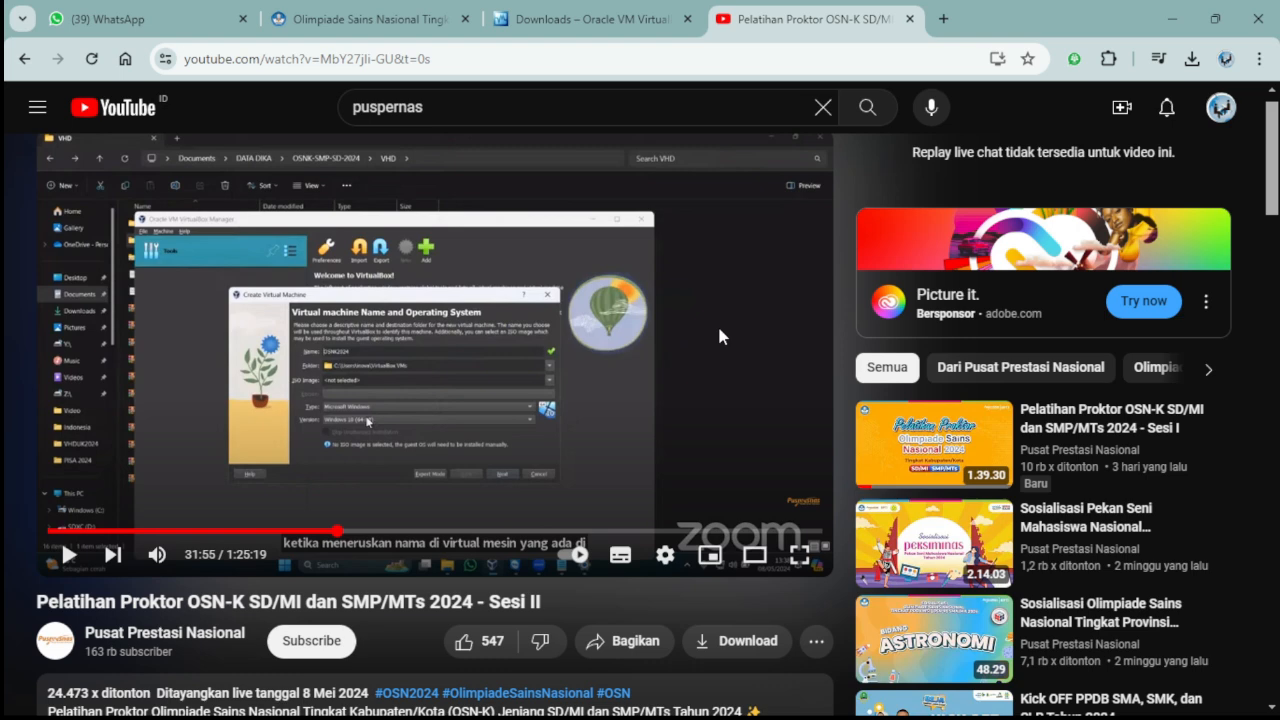
View the OSN-K portal dashboard, then bring up the YouTube channel's Videos page of OSN tutorials.
left_click(420, 12)
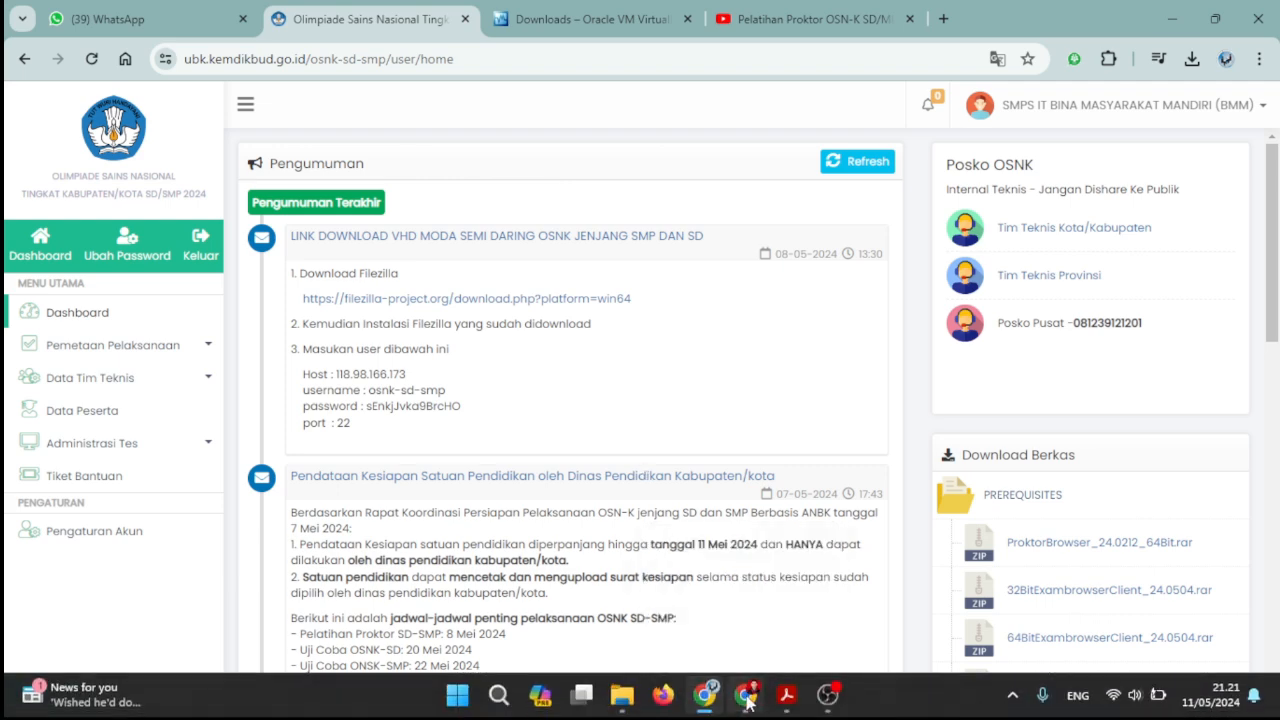
left_click(745, 697)
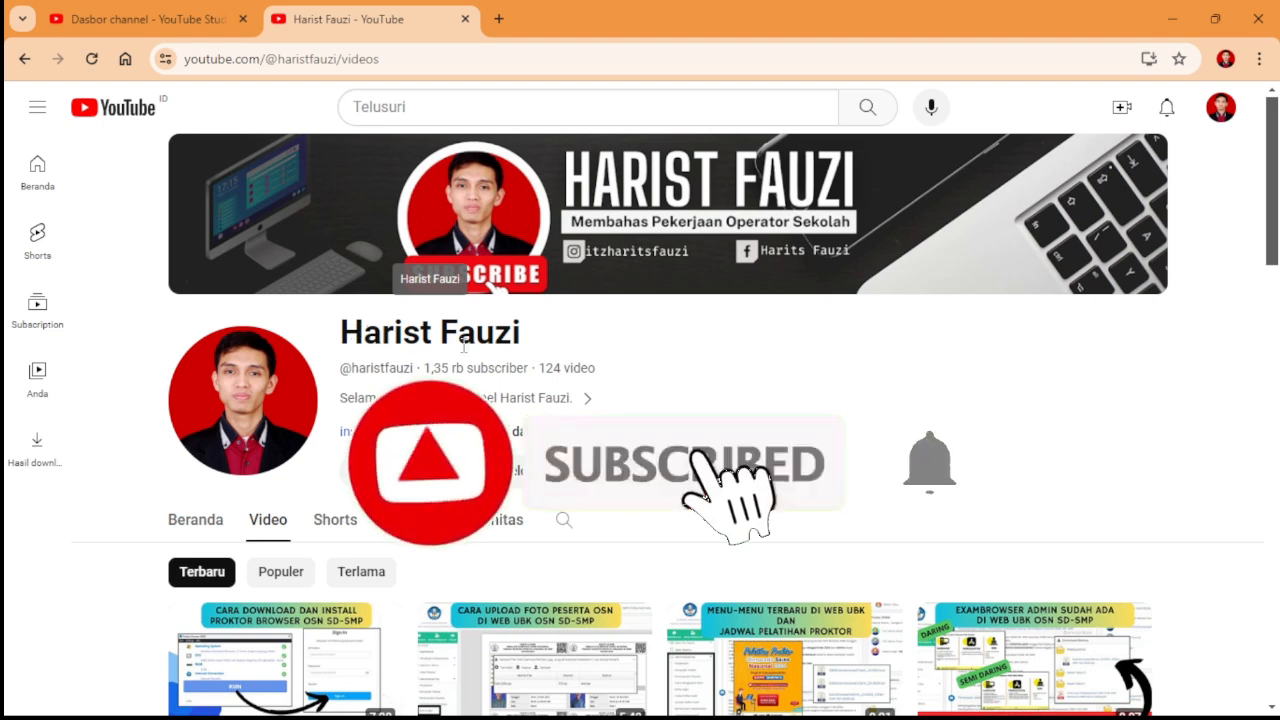